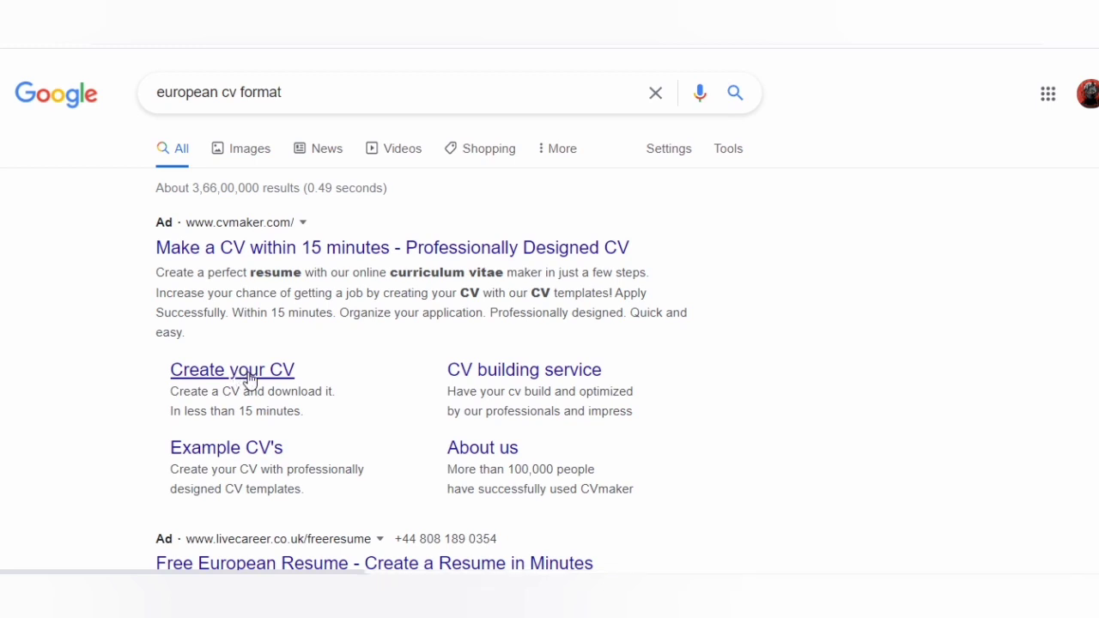
# - Open CVmaker's 'Create your CV' page from the sitelink under the Google ad
pyautogui.click(249, 374)
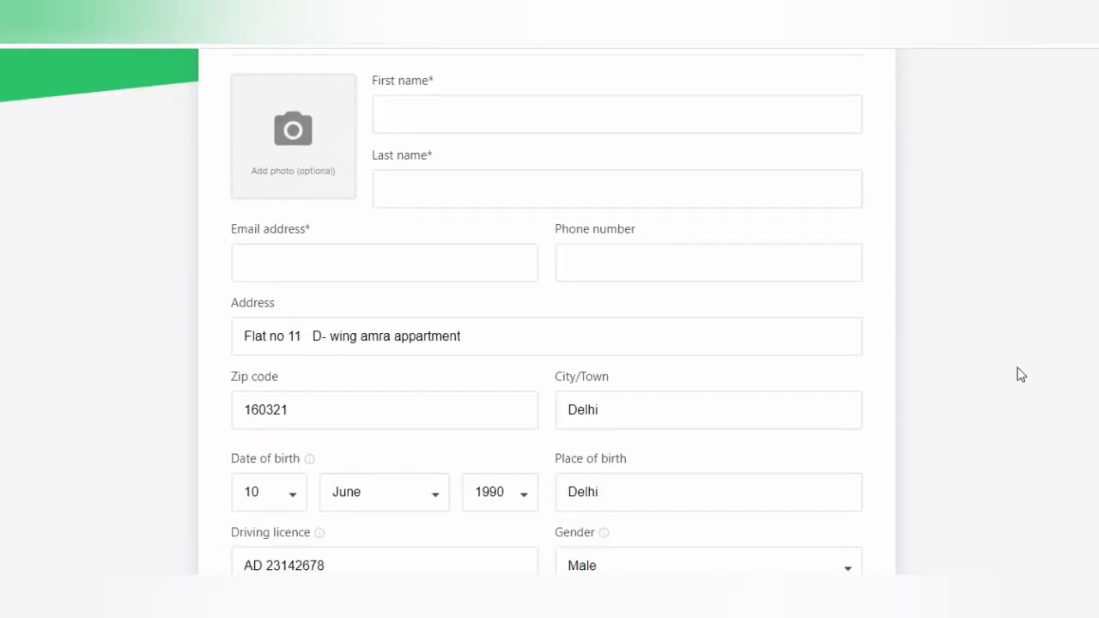
pyautogui.scroll(-6, 1020, 375)
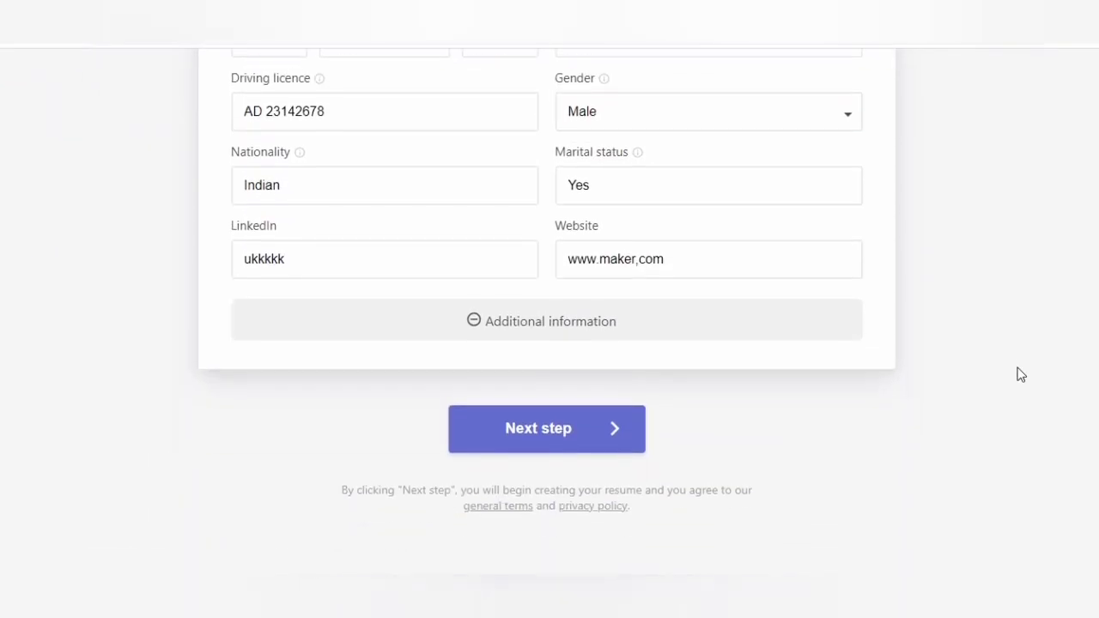
pyautogui.scroll(3, 1020, 375)
pyautogui.scroll(5, 1020, 374)
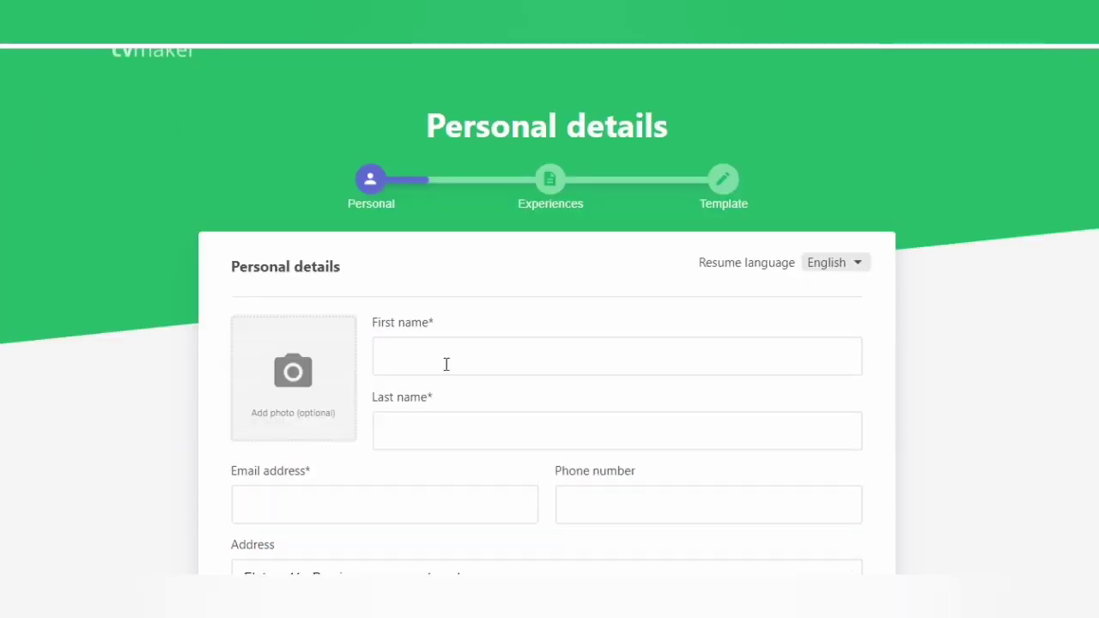
# - Upload images.png, the cartoon plumber, as the profile photo and save it
pyautogui.click(299, 385)
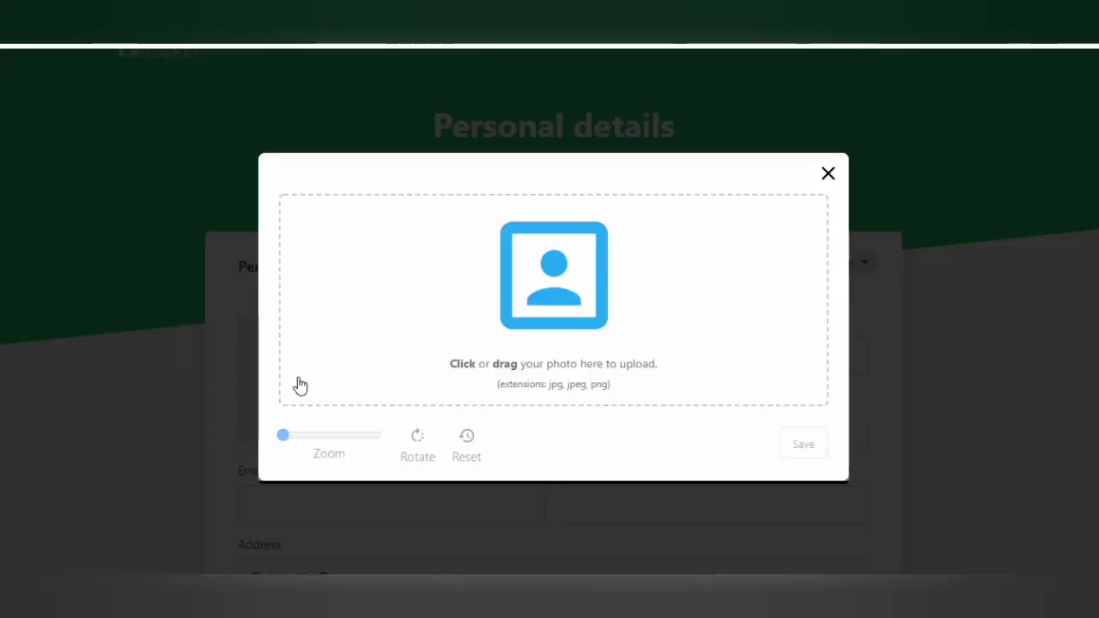
pyautogui.click(549, 296)
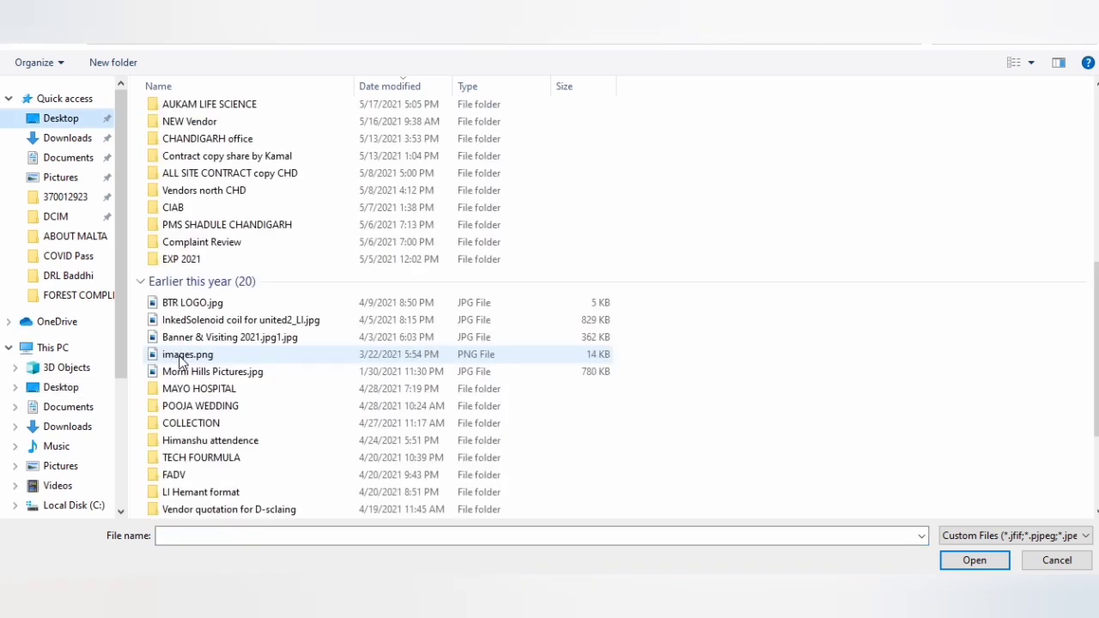
pyautogui.doubleClick(184, 354)
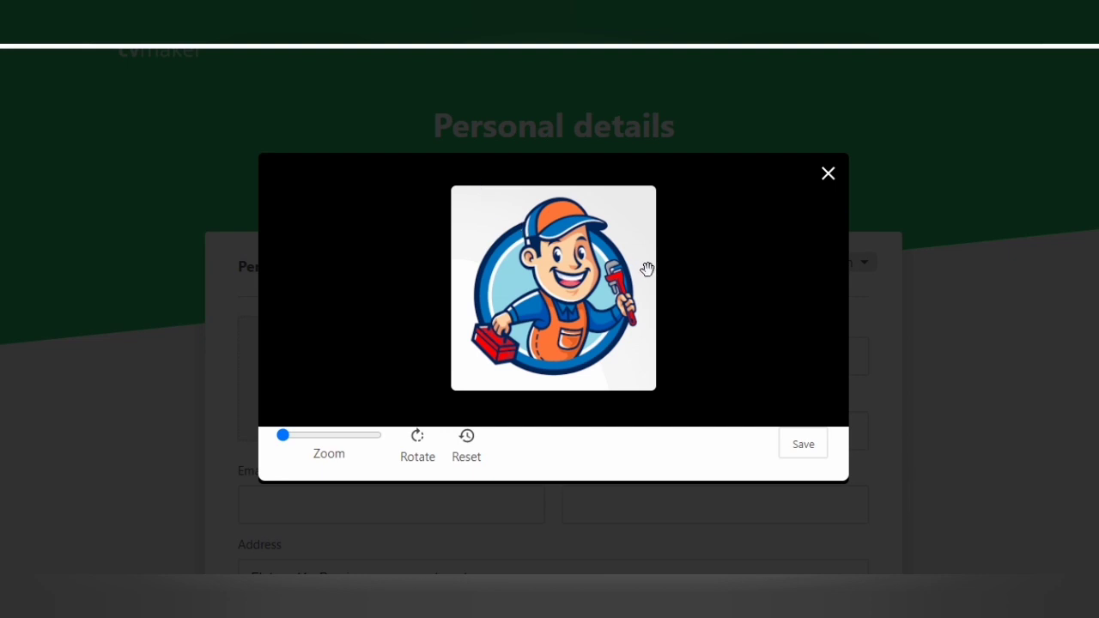
pyautogui.click(807, 447)
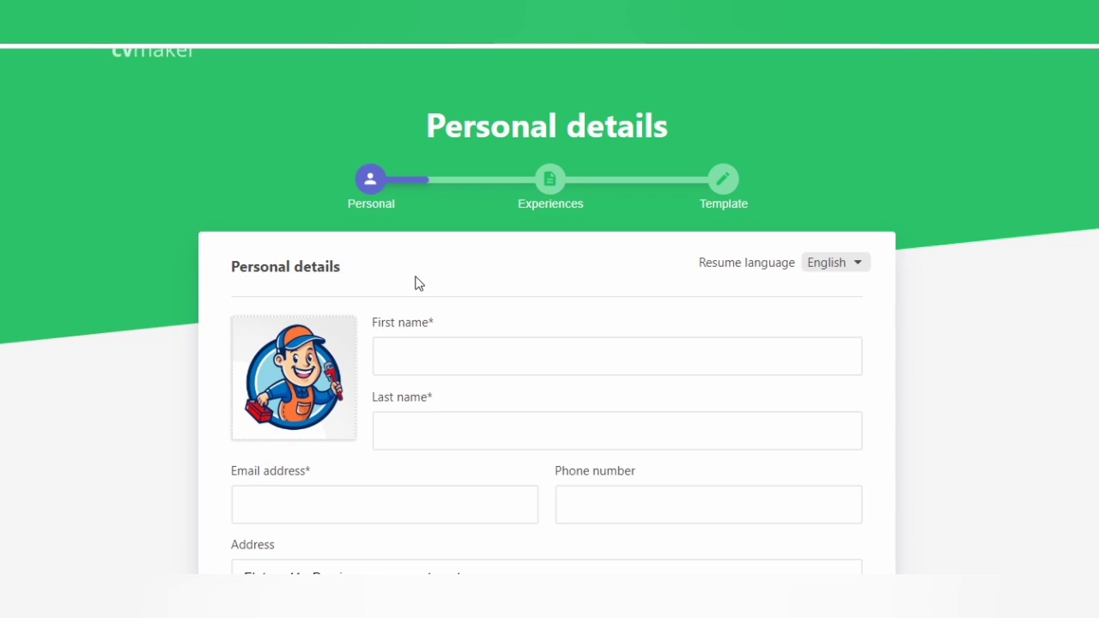
# - Fill in the person's first name, last name, e-mail address and phone number
pyautogui.moveTo(310, 409)
pyautogui.click(454, 356)
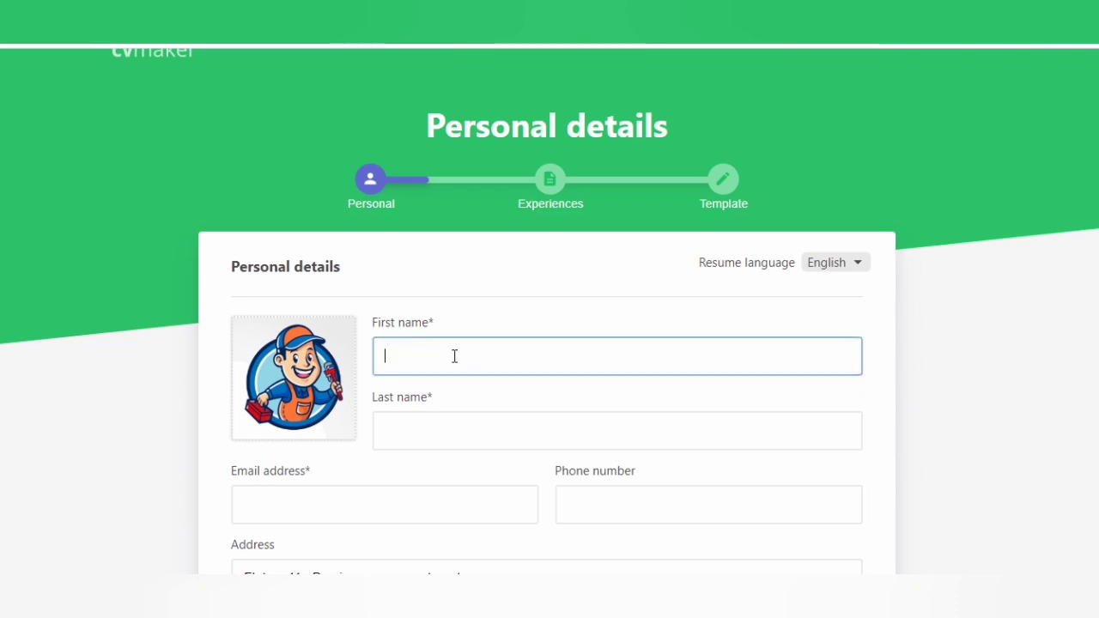
pyautogui.click(412, 420)
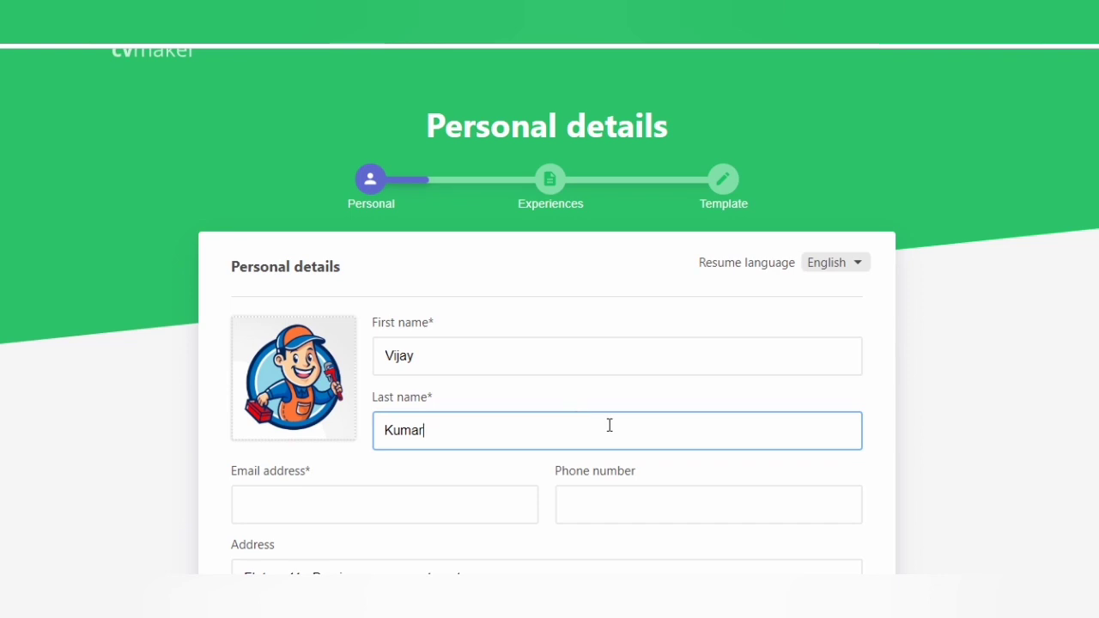
pyautogui.scroll(-3, 608, 424)
pyautogui.click(279, 225)
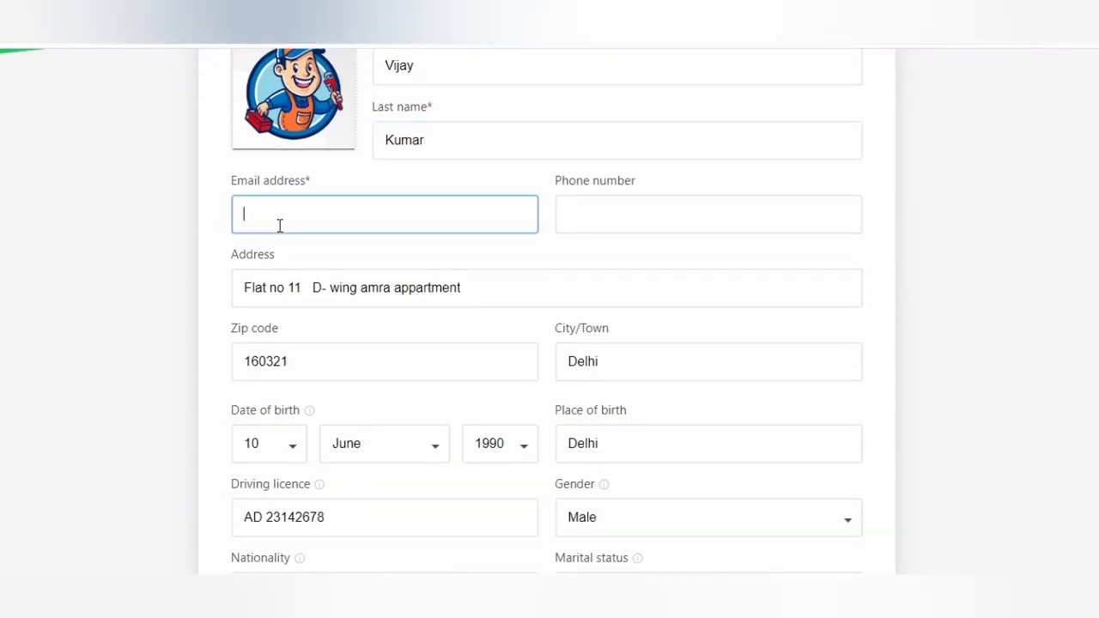
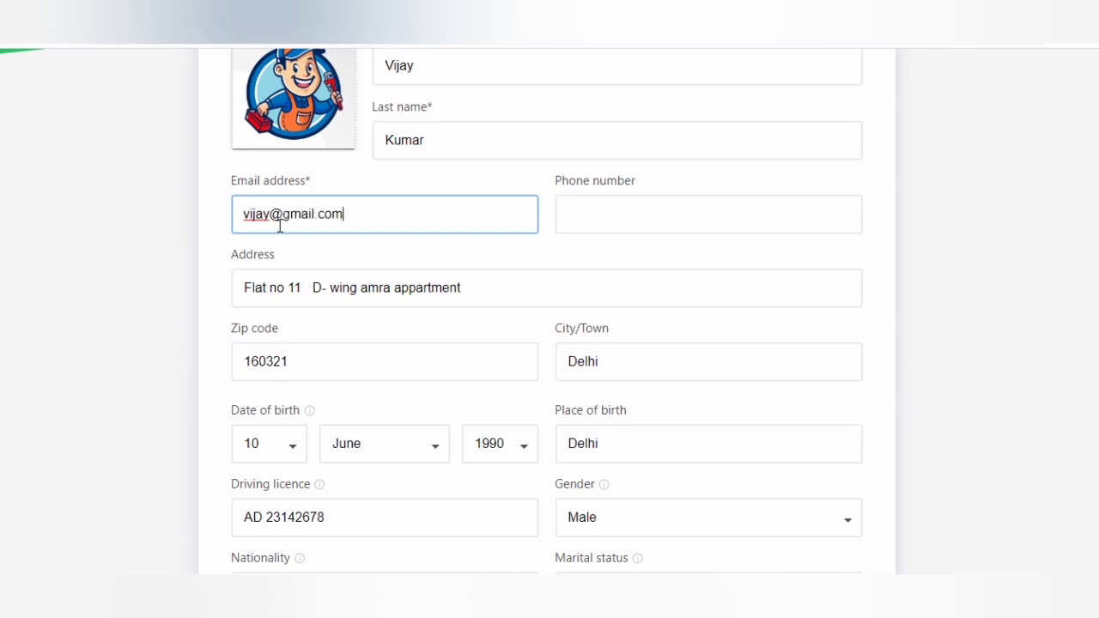
pyautogui.click(631, 218)
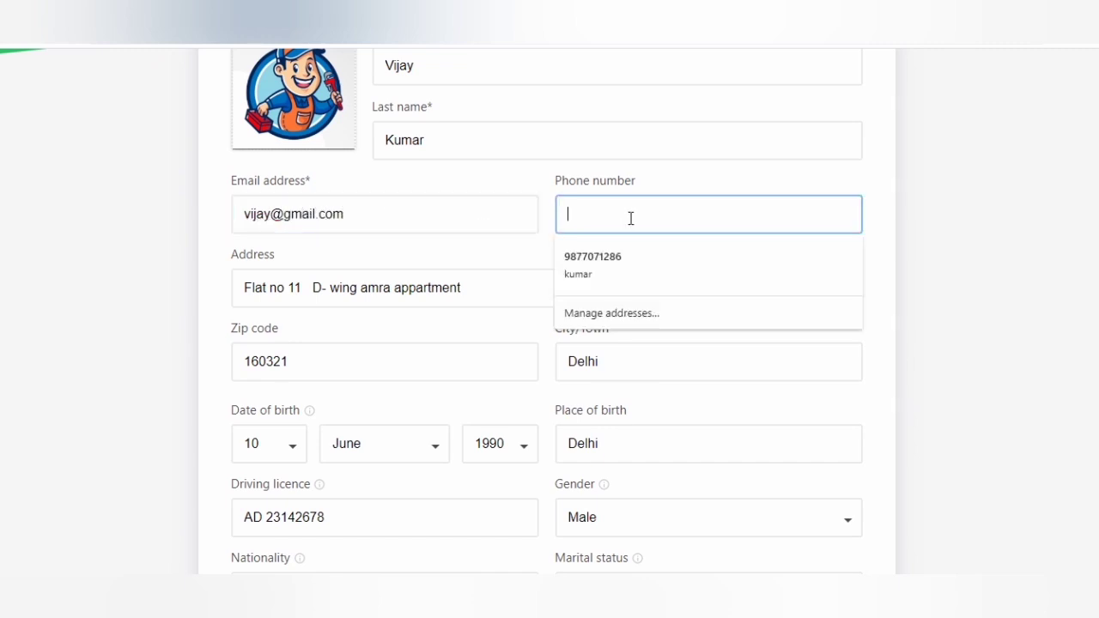
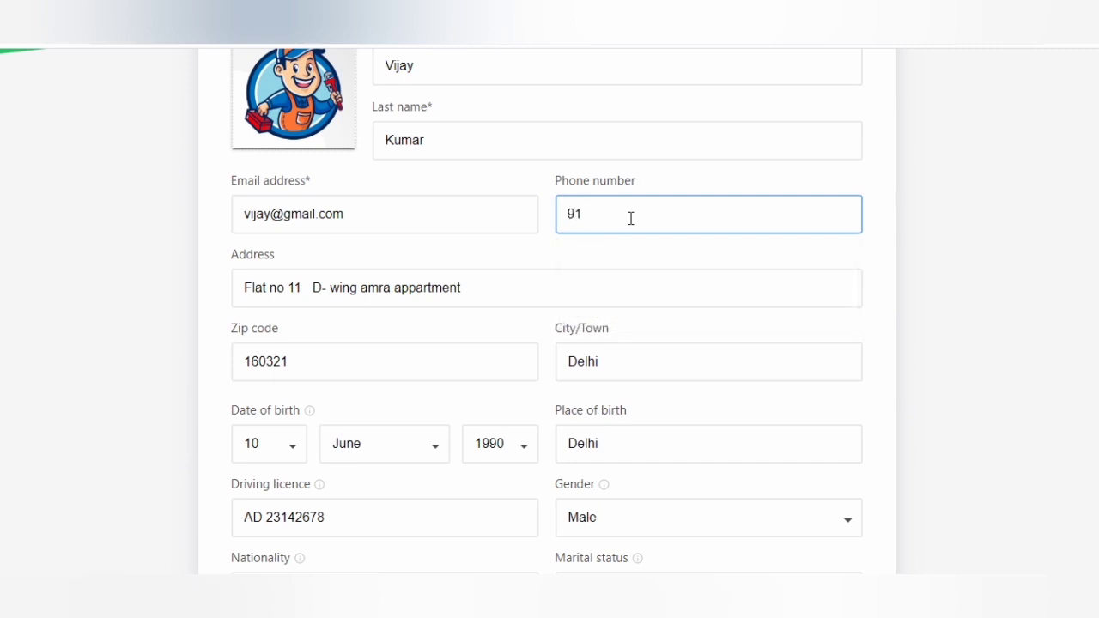
# - Replace the existing Address field text with the person's new street address
pyautogui.click(496, 291)
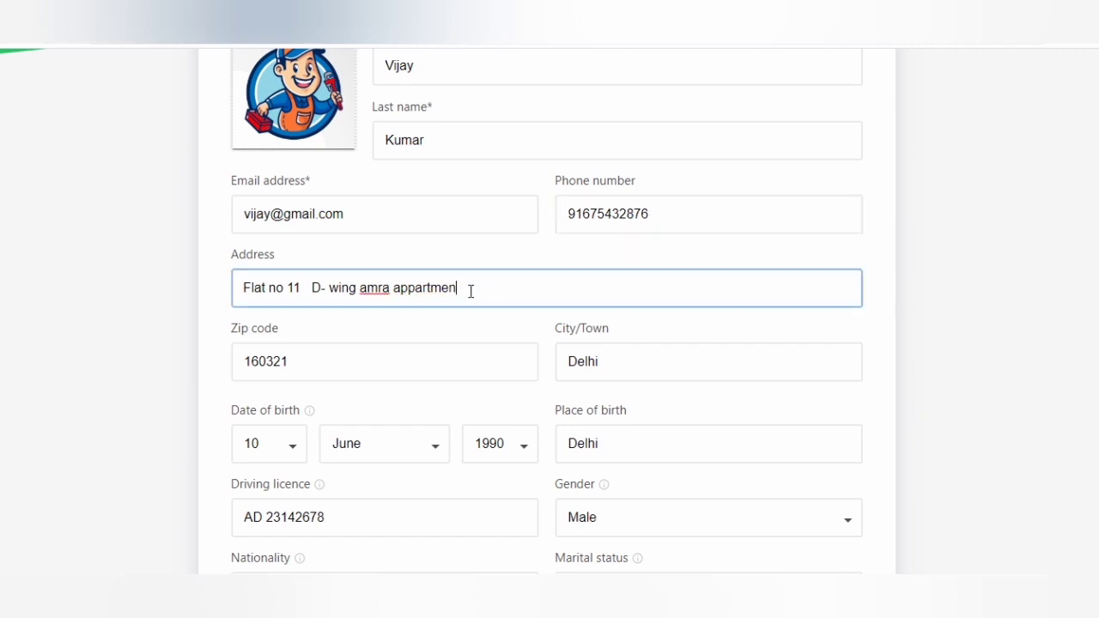
pyautogui.press('BackSpace')
pyautogui.hotkey('ctrl', 'a')
pyautogui.press('BackSpace')
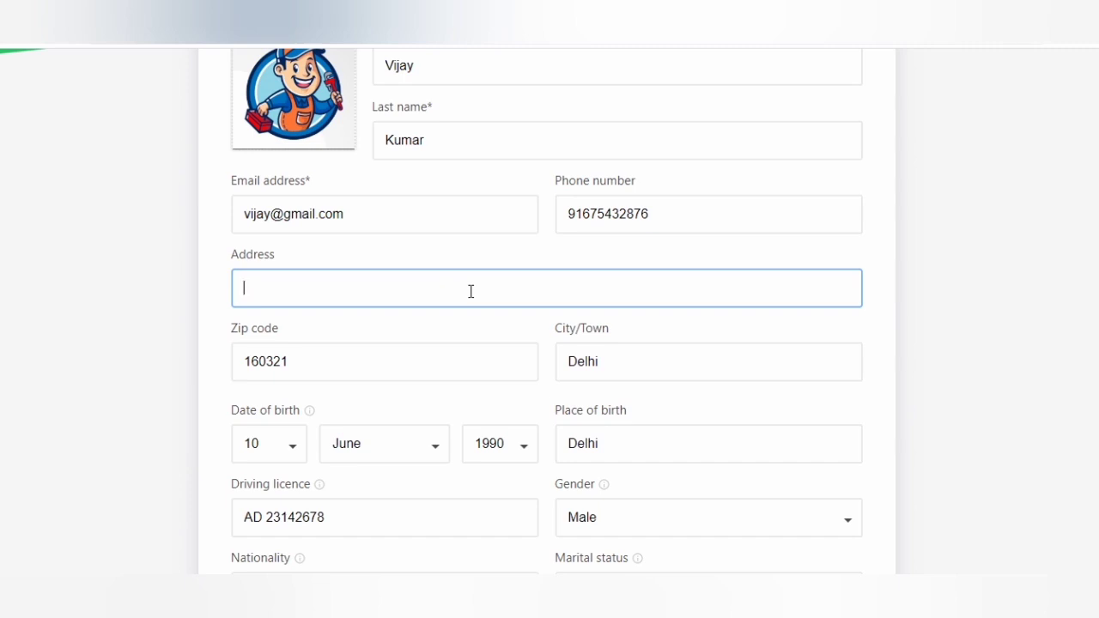
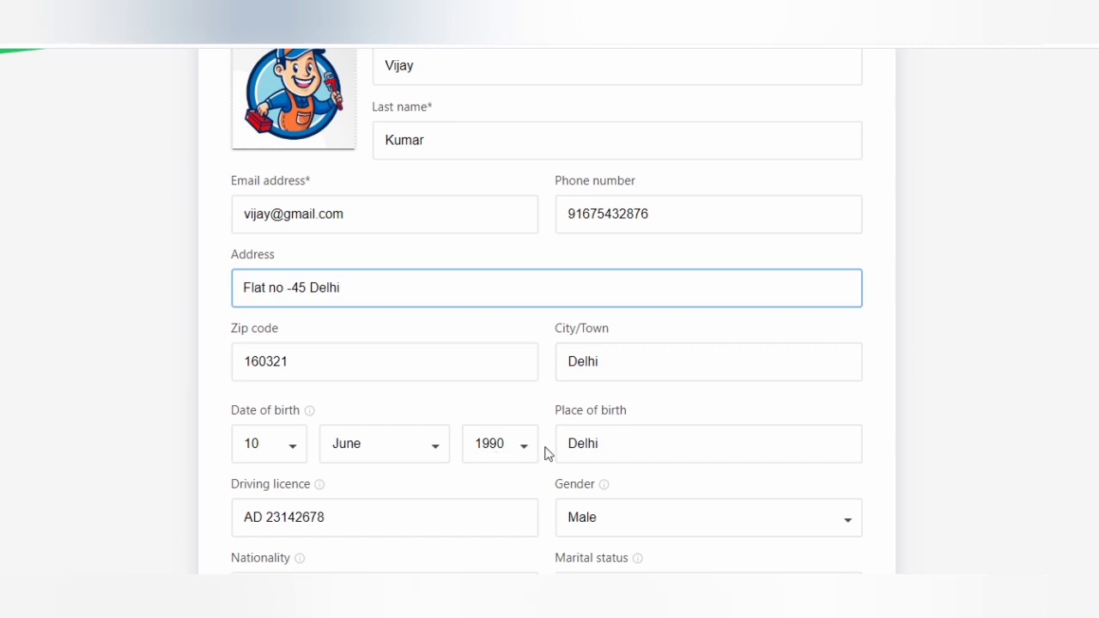
pyautogui.scroll(-3, 680, 445)
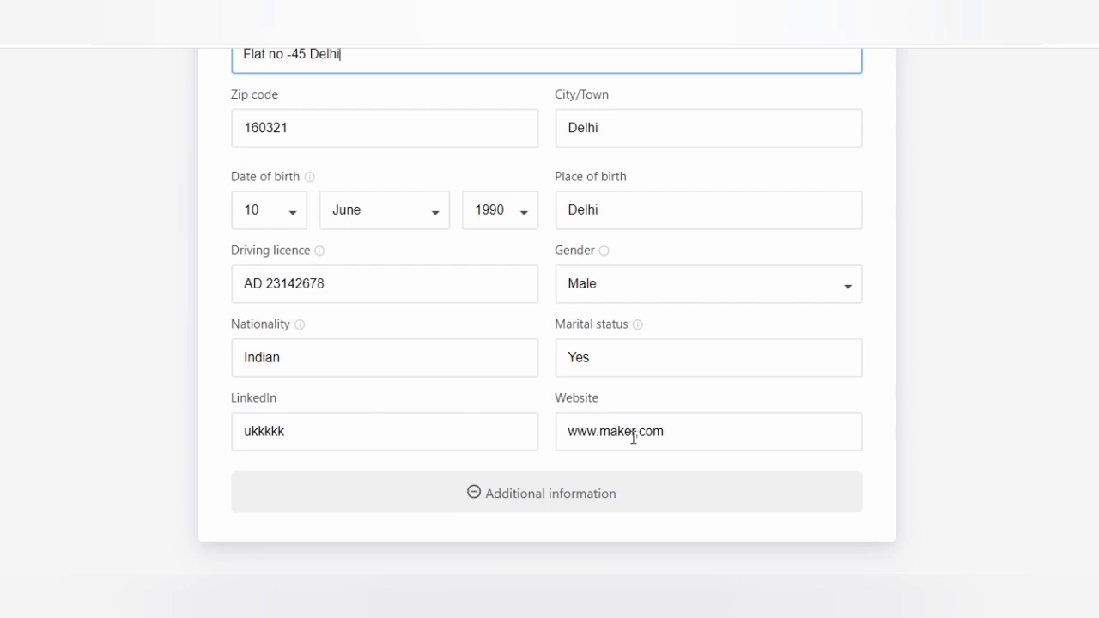
pyautogui.scroll(-3, 701, 441)
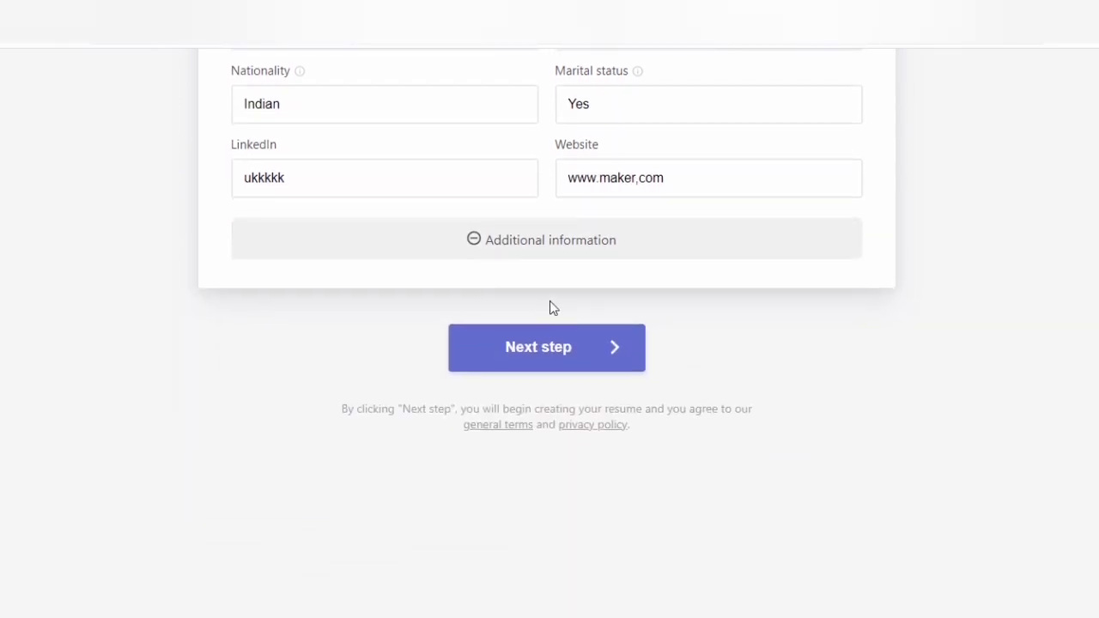
pyautogui.click(507, 245)
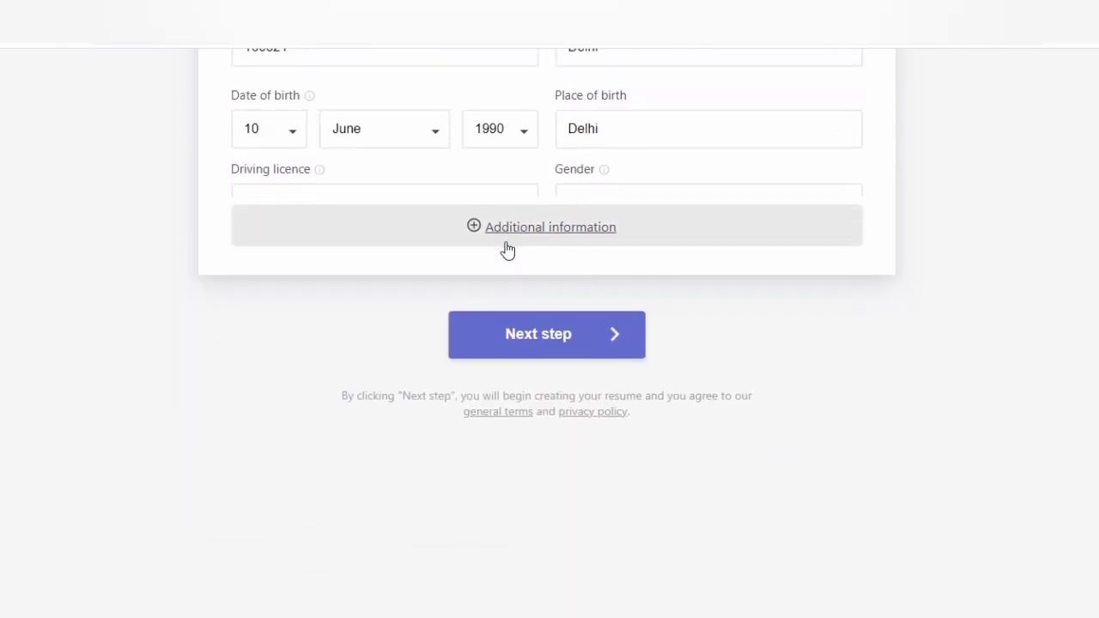
pyautogui.scroll(5, 962, 333)
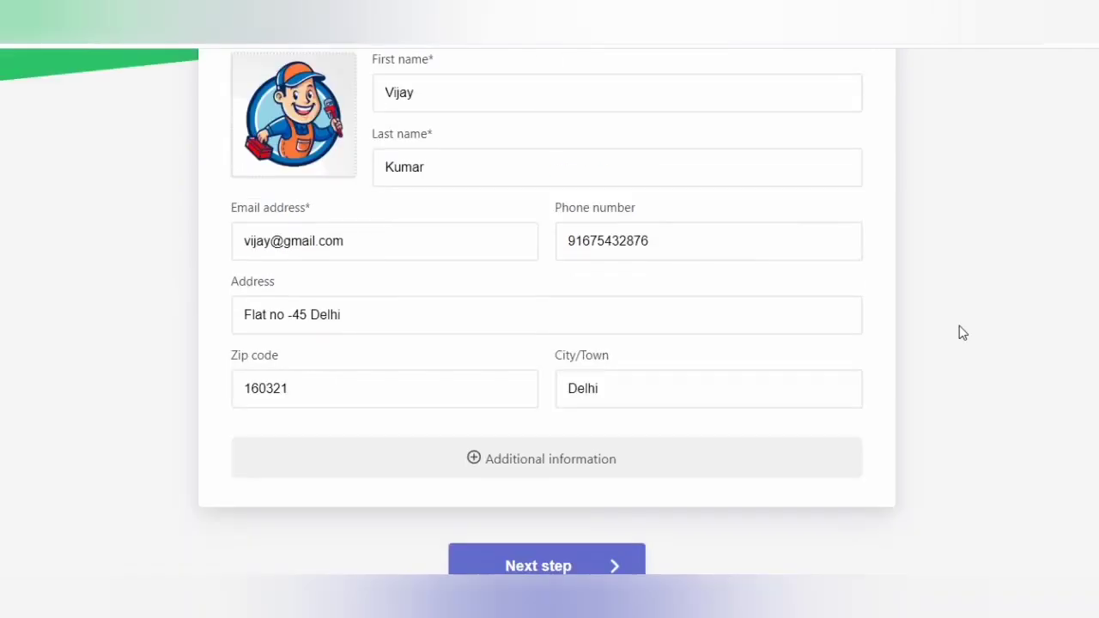
pyautogui.scroll(-4, 959, 331)
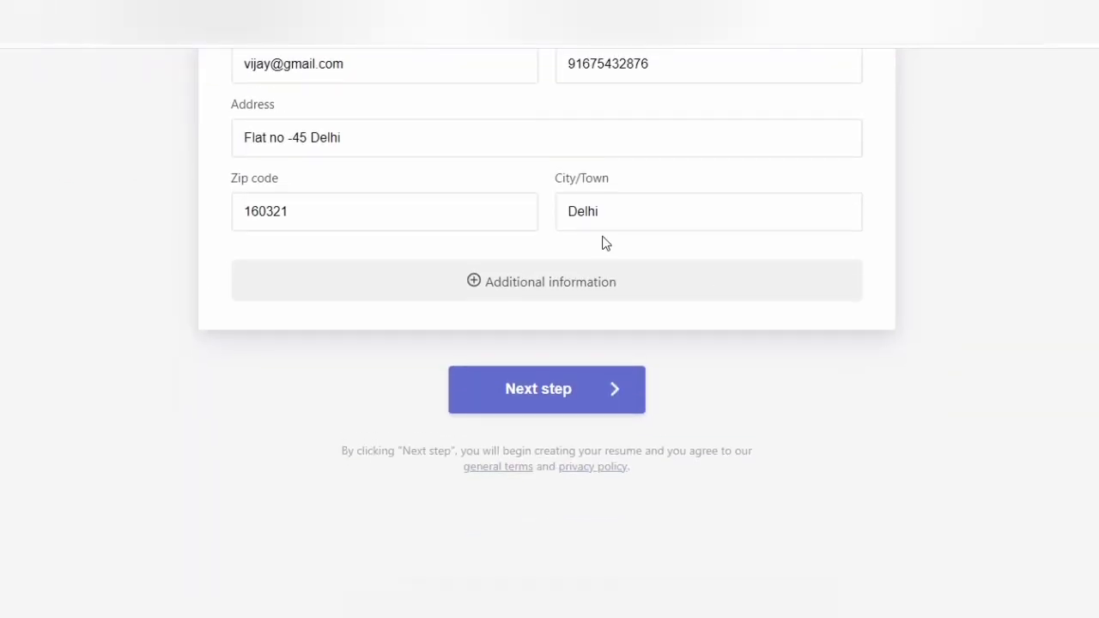
pyautogui.click(532, 295)
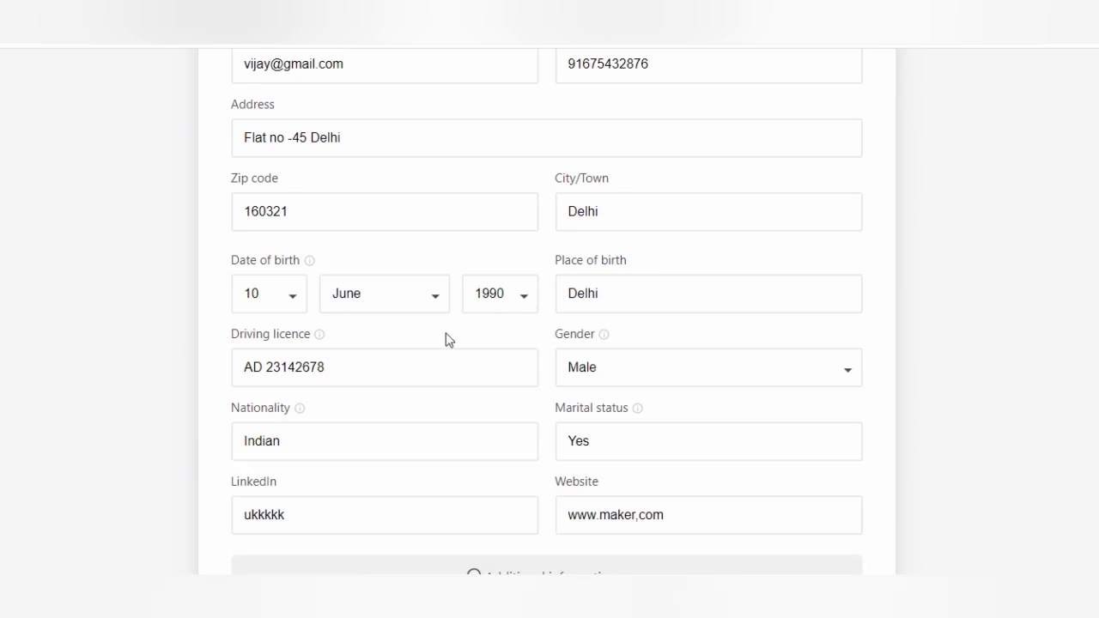
pyautogui.scroll(-1, 431, 437)
pyautogui.scroll(-4, 431, 438)
pyautogui.scroll(5, 429, 438)
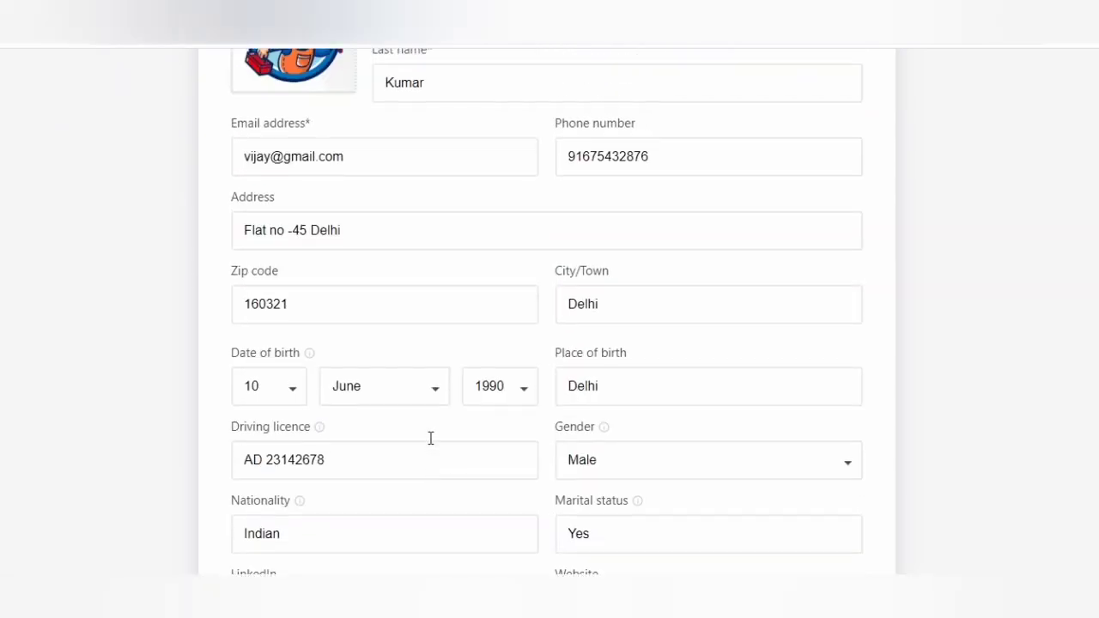
pyautogui.scroll(3, 429, 442)
pyautogui.scroll(-1, 432, 444)
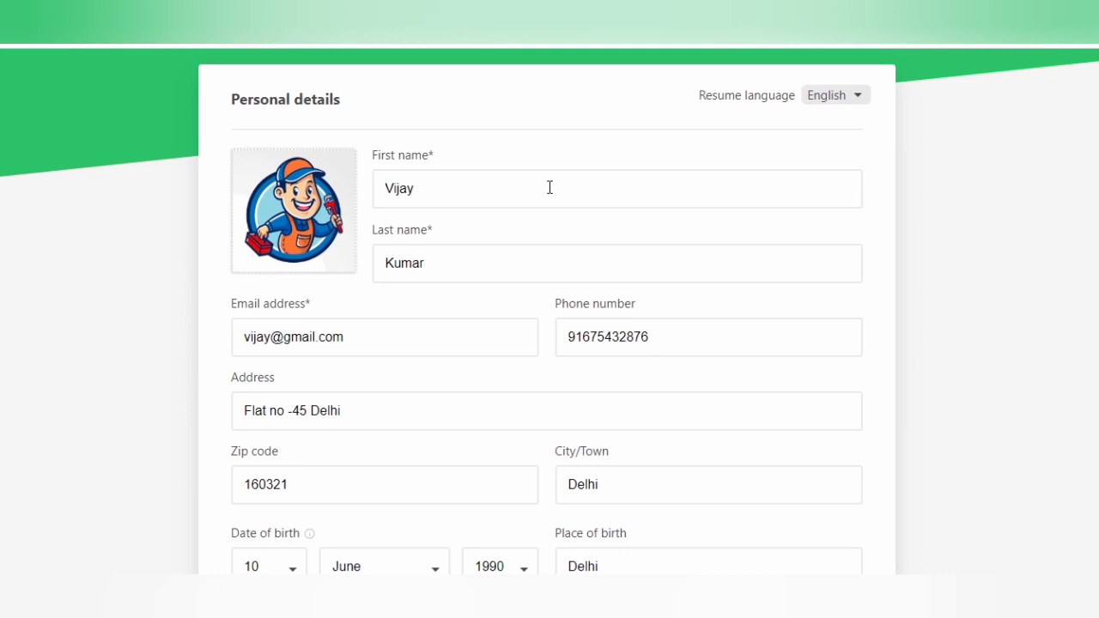
pyautogui.moveTo(308, 212)
pyautogui.scroll(-3, 419, 412)
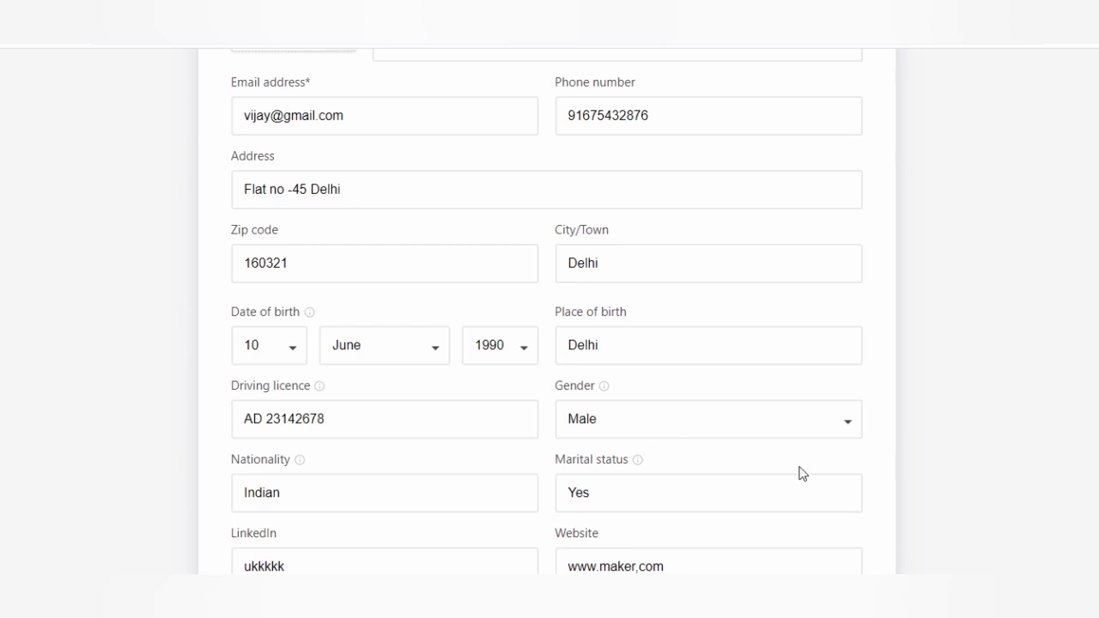
pyautogui.scroll(-4, 801, 473)
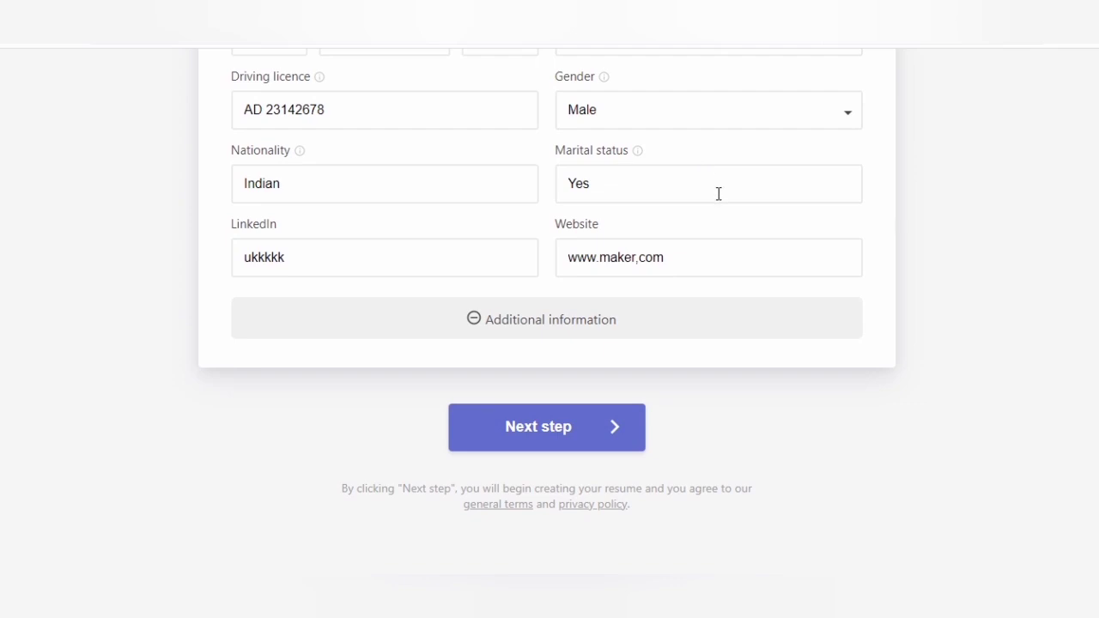
pyautogui.scroll(2, 718, 193)
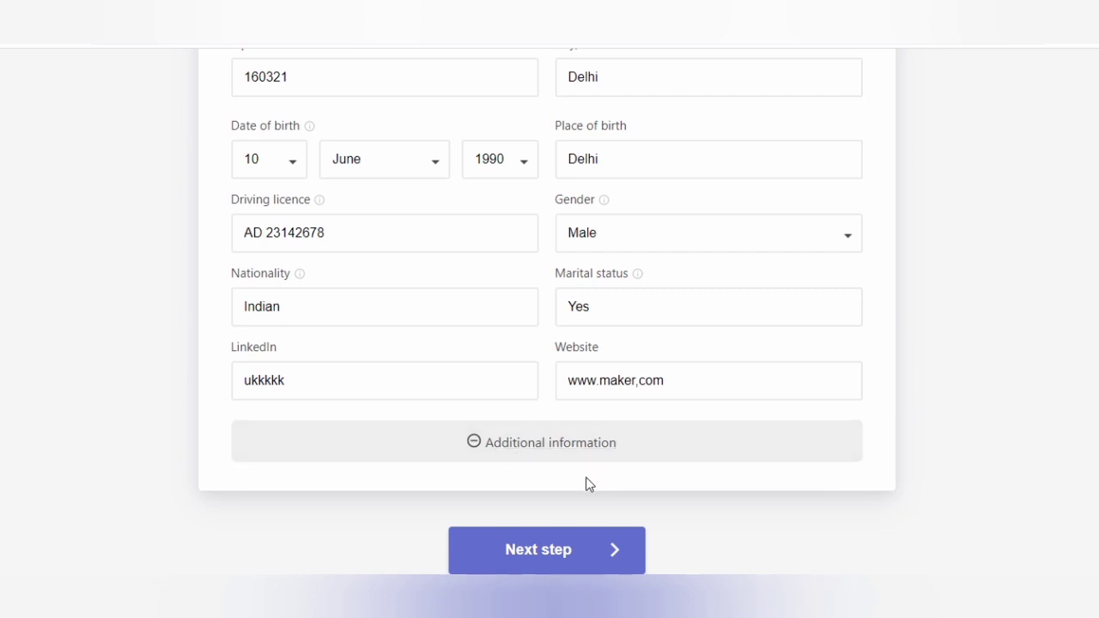
# - Advance to My experiences and clear the sample hotel-industry Resume objective description
pyautogui.click(540, 554)
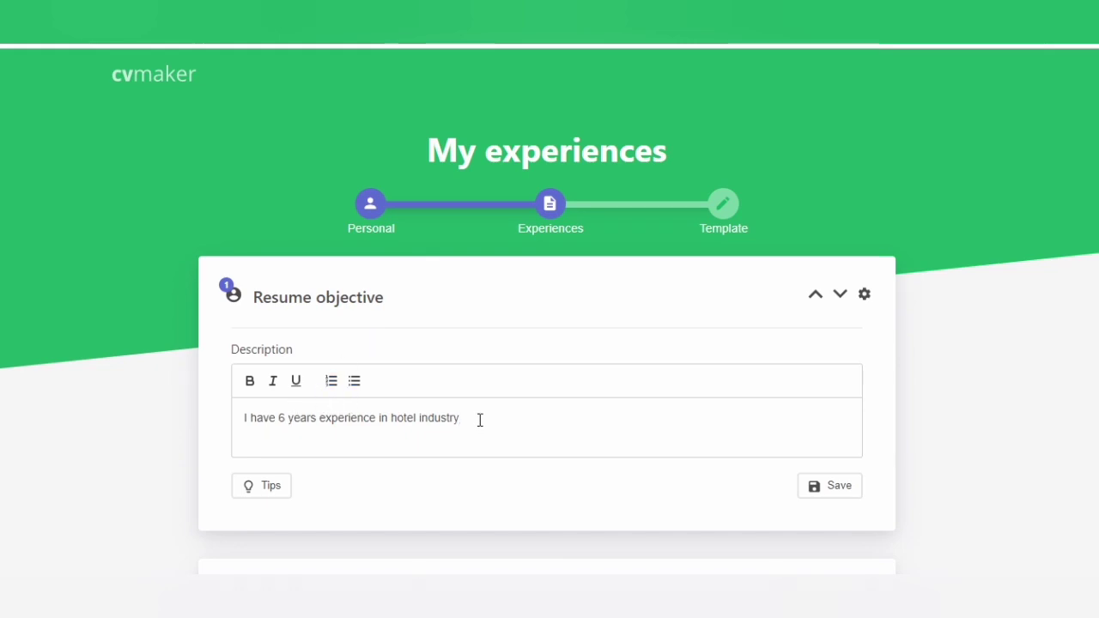
pyautogui.press('BackSpace')
pyautogui.press('BackSpace')
pyautogui.press('BackSpace')
pyautogui.press('BackSpace')
pyautogui.press('BackSpace')
pyautogui.press('BackSpace')
pyautogui.press('BackSpace')
pyautogui.press('BackSpace')
pyautogui.press('BackSpace')
pyautogui.press('BackSpace')
pyautogui.press('BackSpace')
pyautogui.press('BackSpace')
pyautogui.press('BackSpace')
pyautogui.press('BackSpace')
pyautogui.press('BackSpace')
pyautogui.press('BackSpace')
pyautogui.press('BackSpace')
pyautogui.press('BackSpace')
pyautogui.press('BackSpace')
pyautogui.press('BackSpace')
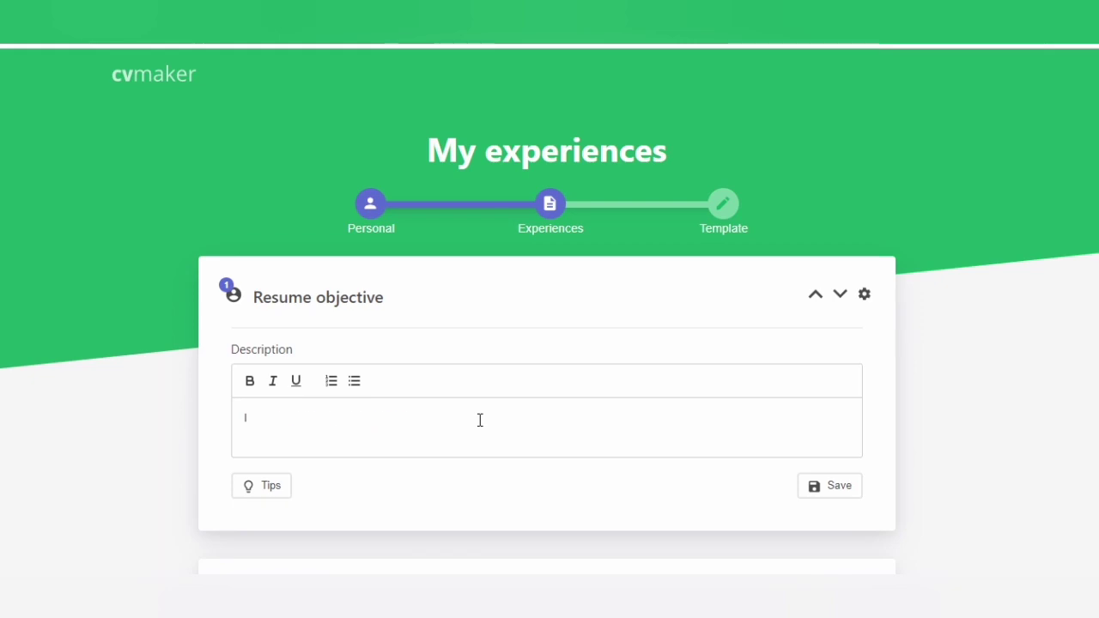
pyautogui.press('BackSpace')
pyautogui.click(480, 420)
pyautogui.scroll(-4, 480, 420)
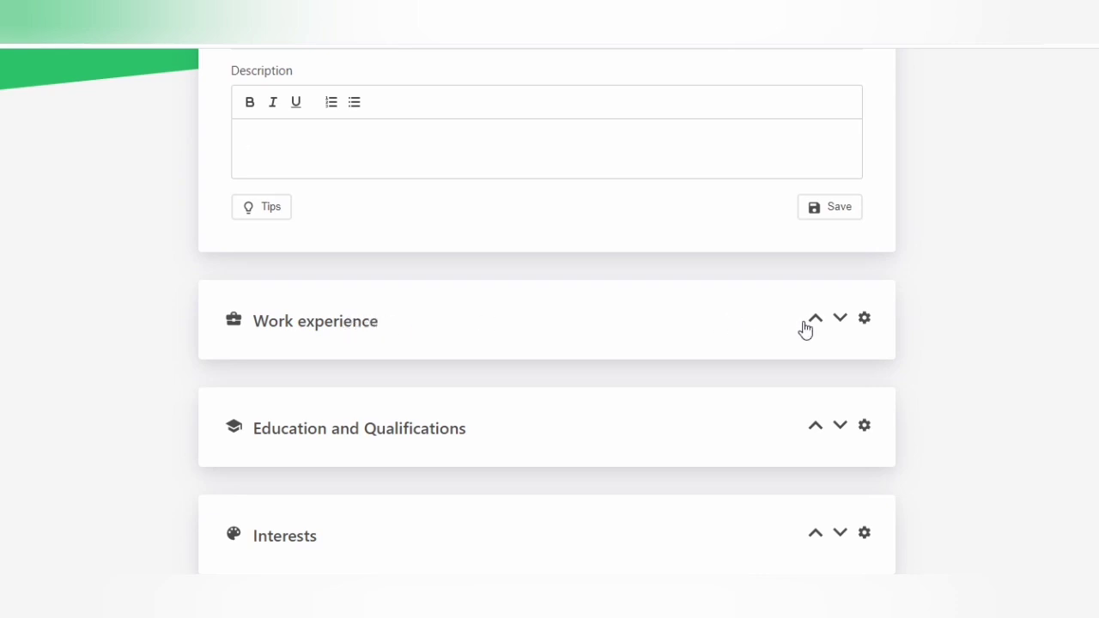
# - Move Education and Qualifications above Work experience and expand its empty degree fields
pyautogui.click(839, 319)
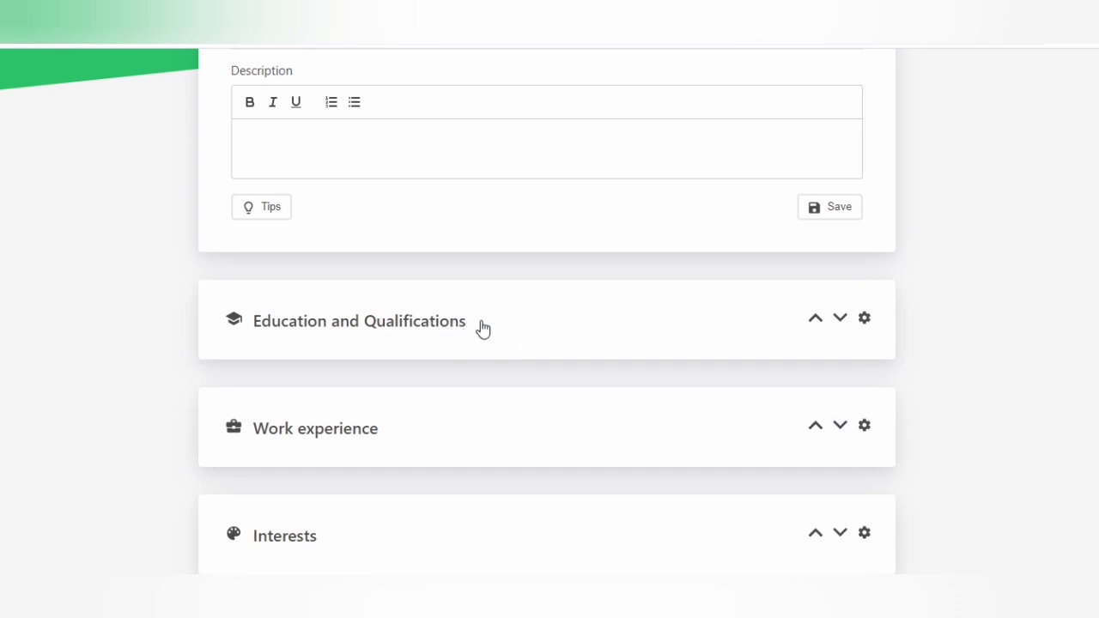
pyautogui.click(484, 327)
pyautogui.scroll(-2, 472, 399)
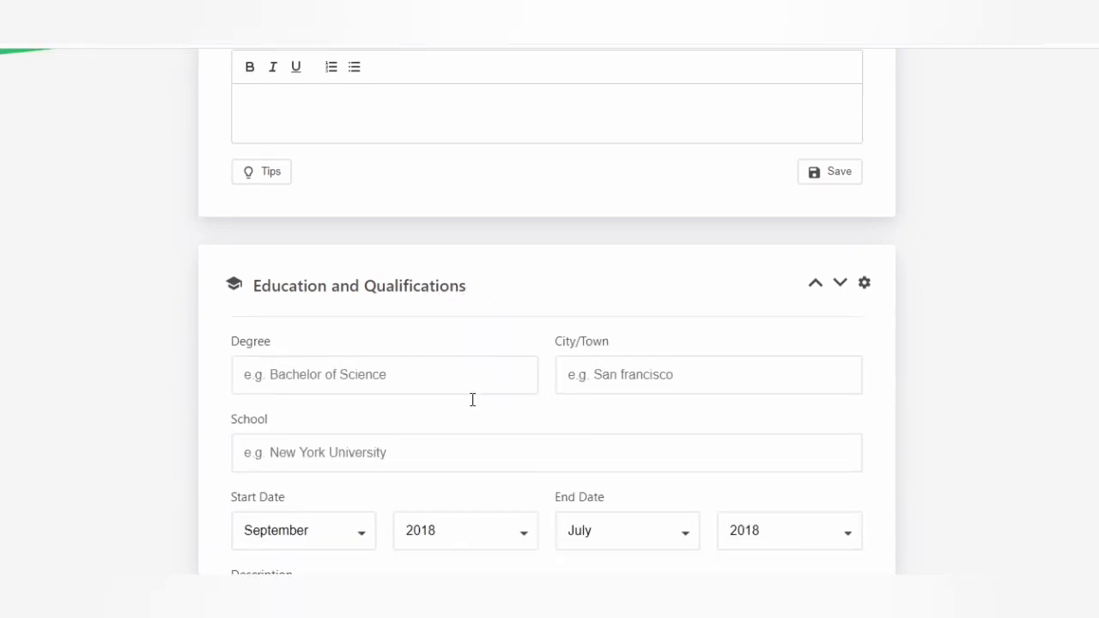
pyautogui.scroll(-4, 472, 399)
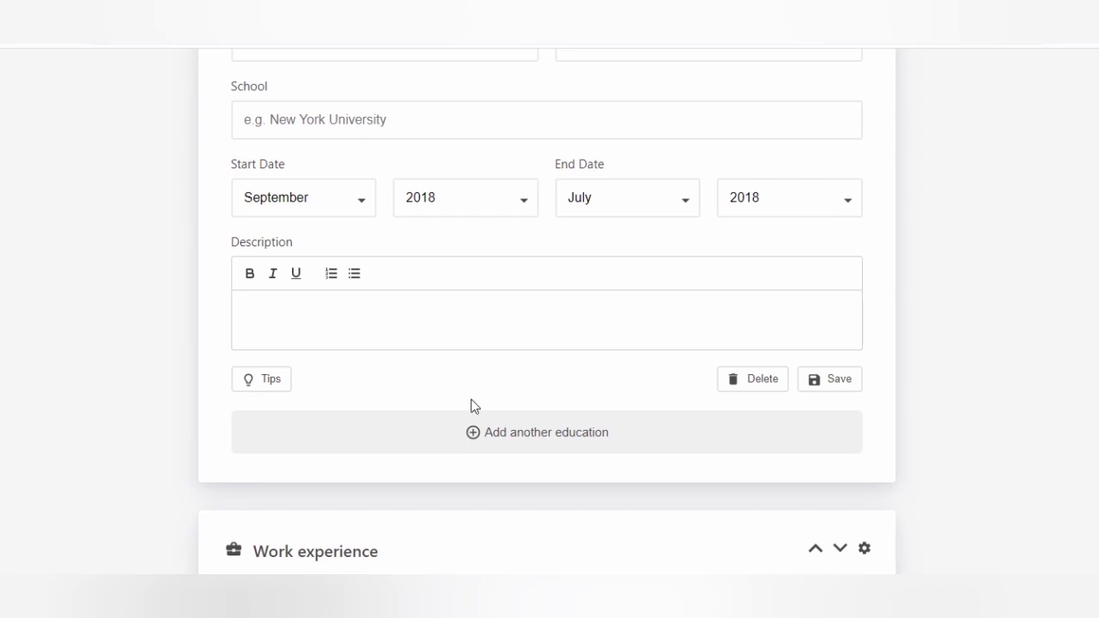
pyautogui.scroll(3, 471, 400)
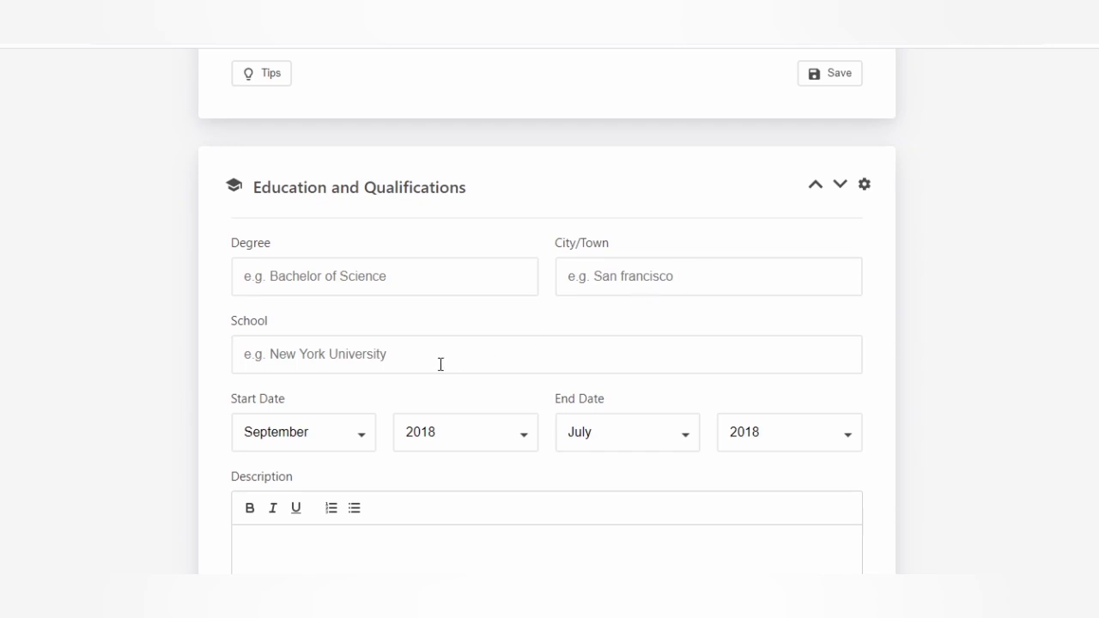
pyautogui.scroll(-3, 427, 486)
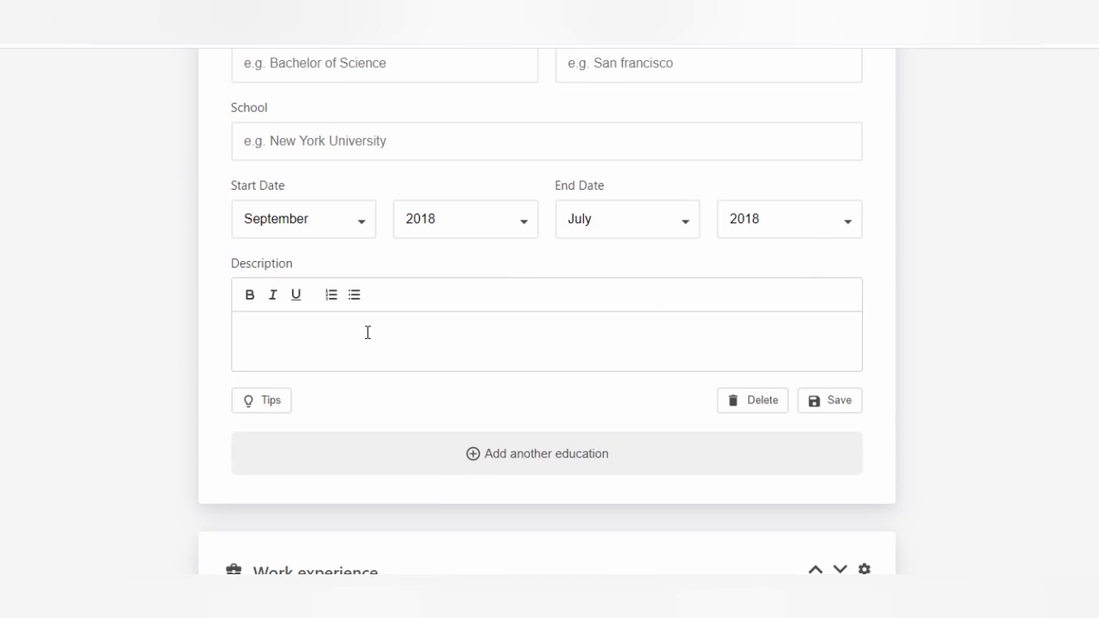
pyautogui.scroll(-2, 368, 333)
pyautogui.scroll(-2, 368, 335)
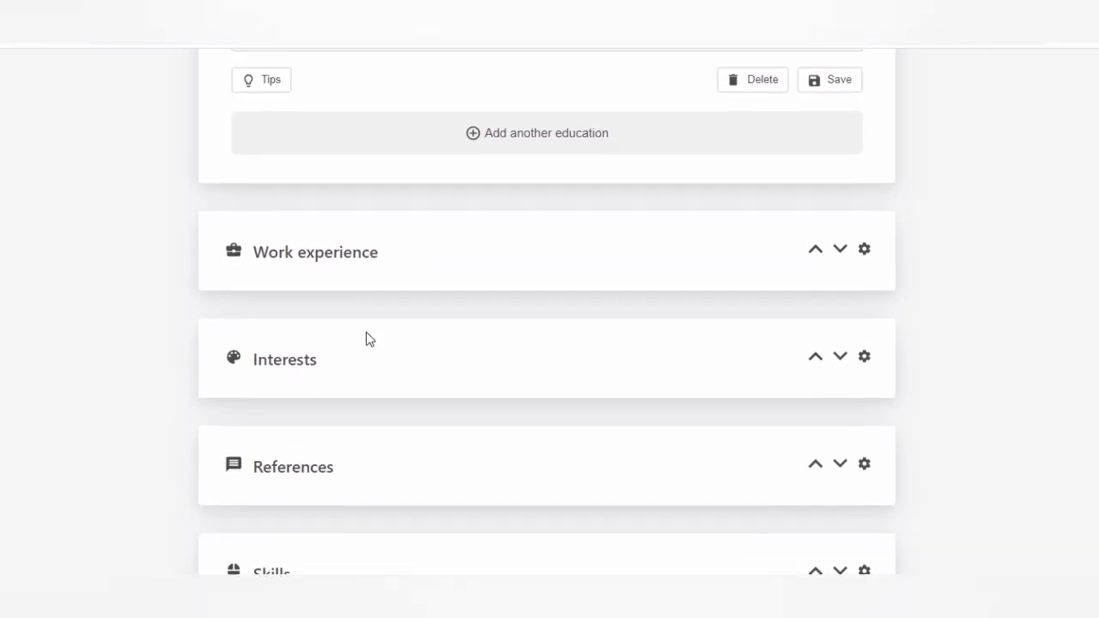
# - Expand Work experience and add a second empty job entry
pyautogui.click(339, 261)
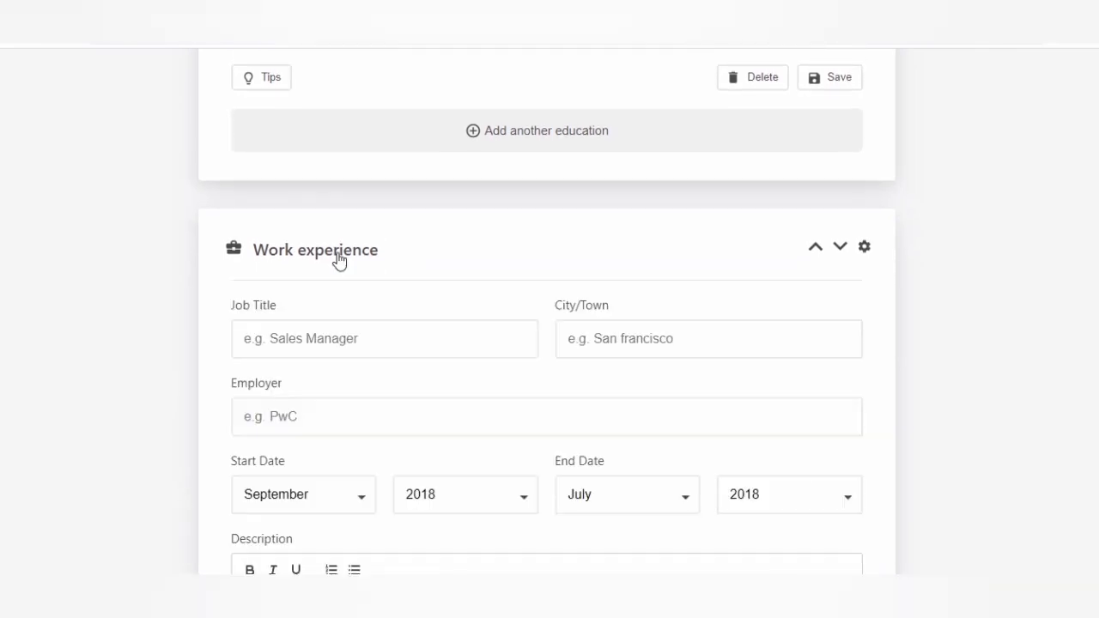
pyautogui.scroll(-3, 421, 424)
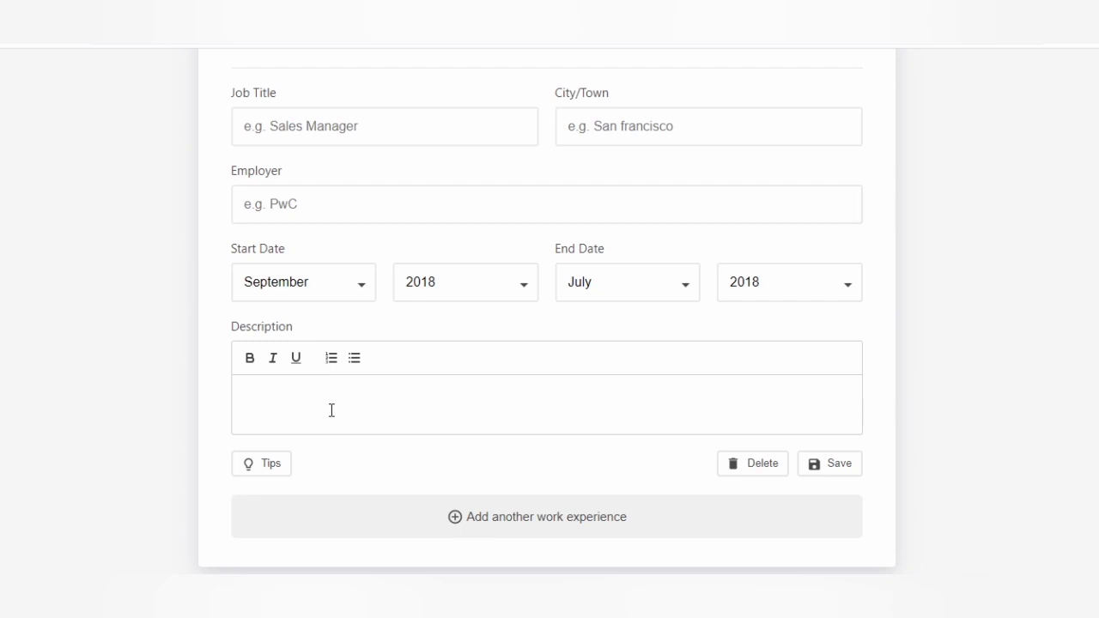
pyautogui.scroll(-4, 332, 410)
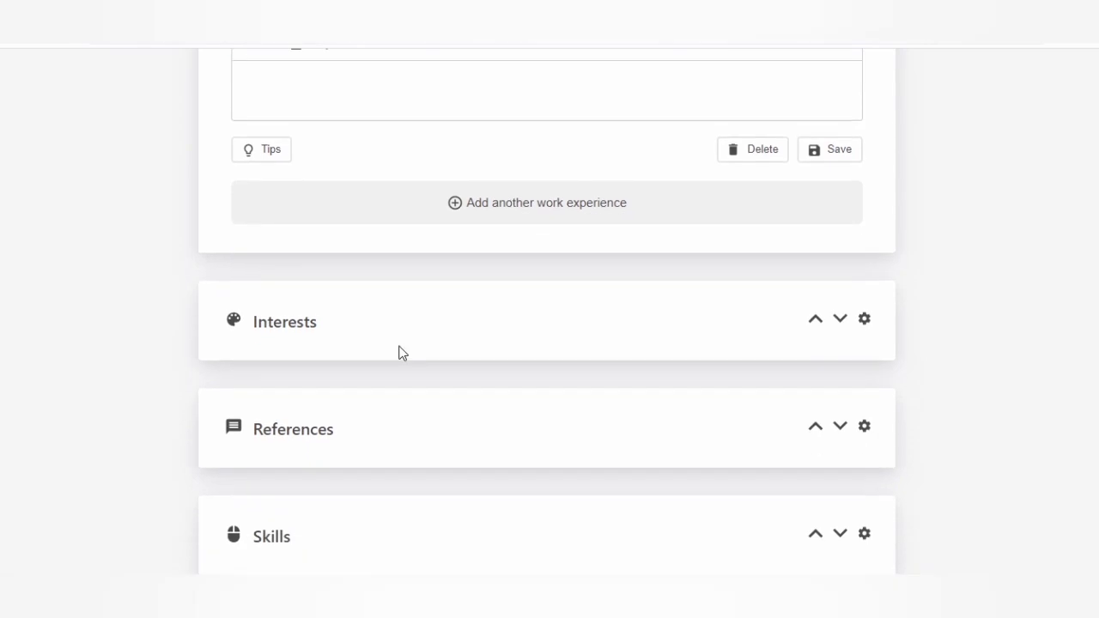
pyautogui.click(530, 202)
pyautogui.scroll(-2, 527, 201)
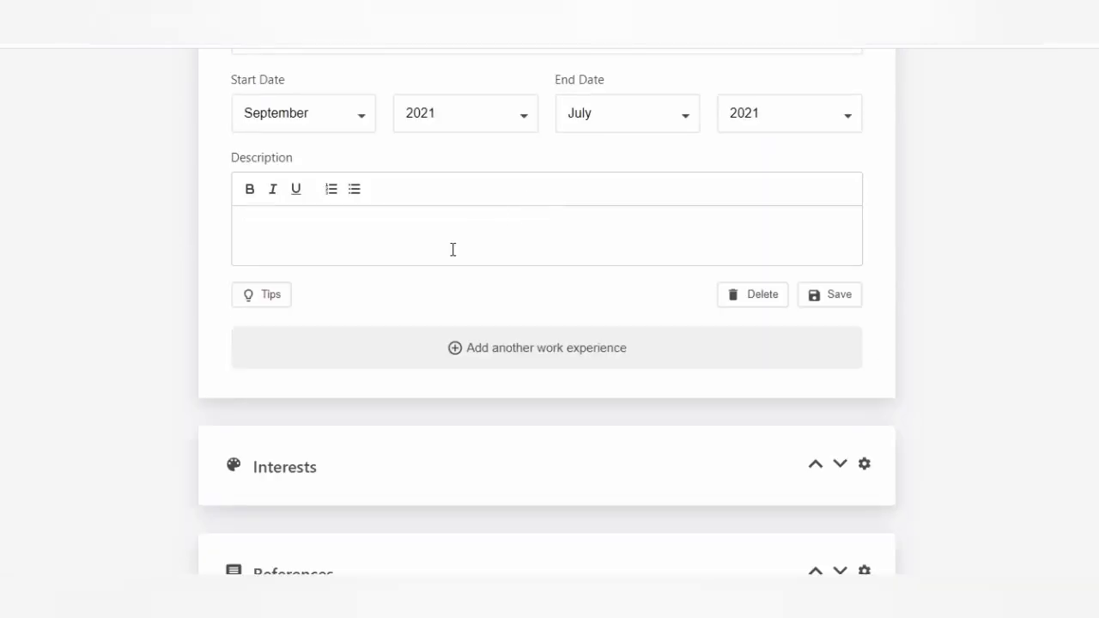
pyautogui.scroll(4, 453, 248)
pyautogui.scroll(-7, 452, 249)
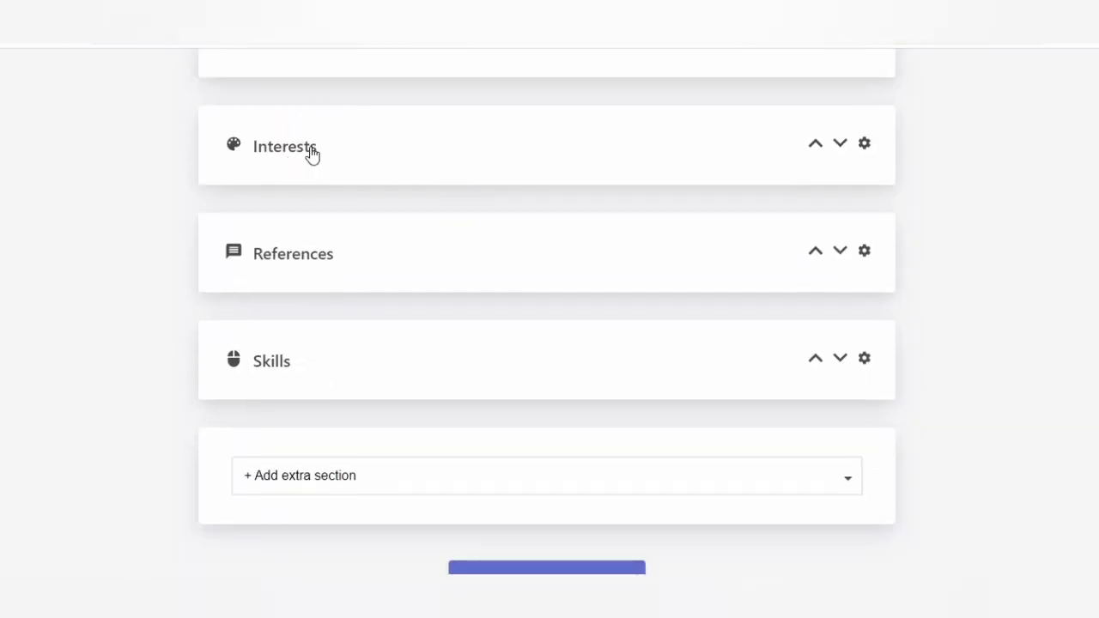
# - Expand Interests and References, revealing the empty Hobby and reference contact fields
pyautogui.click(311, 154)
pyautogui.scroll(-2, 408, 416)
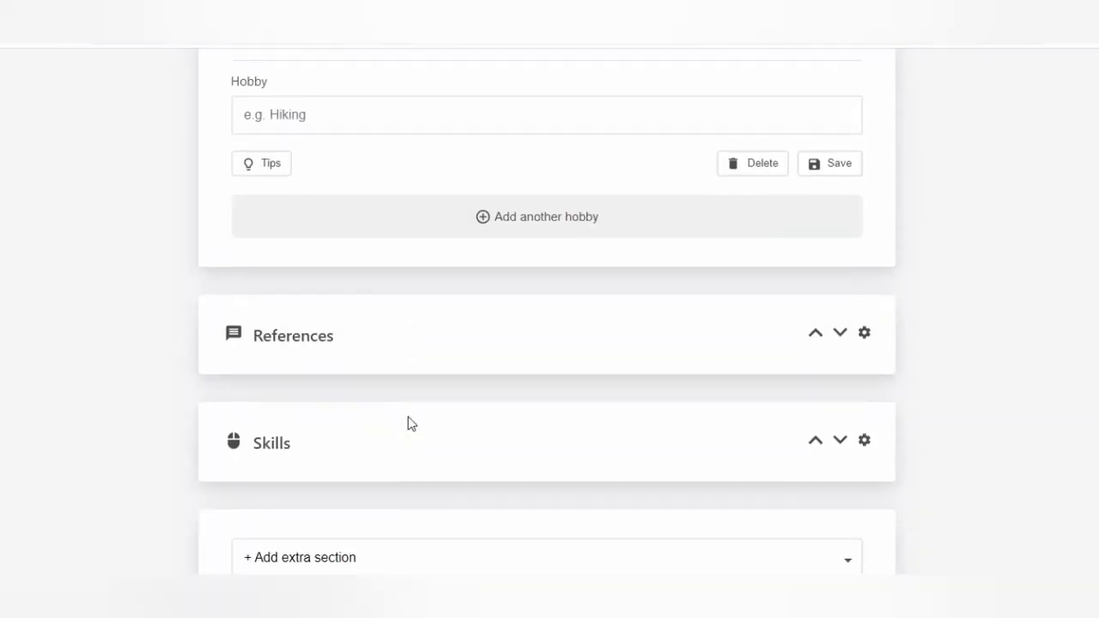
pyautogui.click(314, 277)
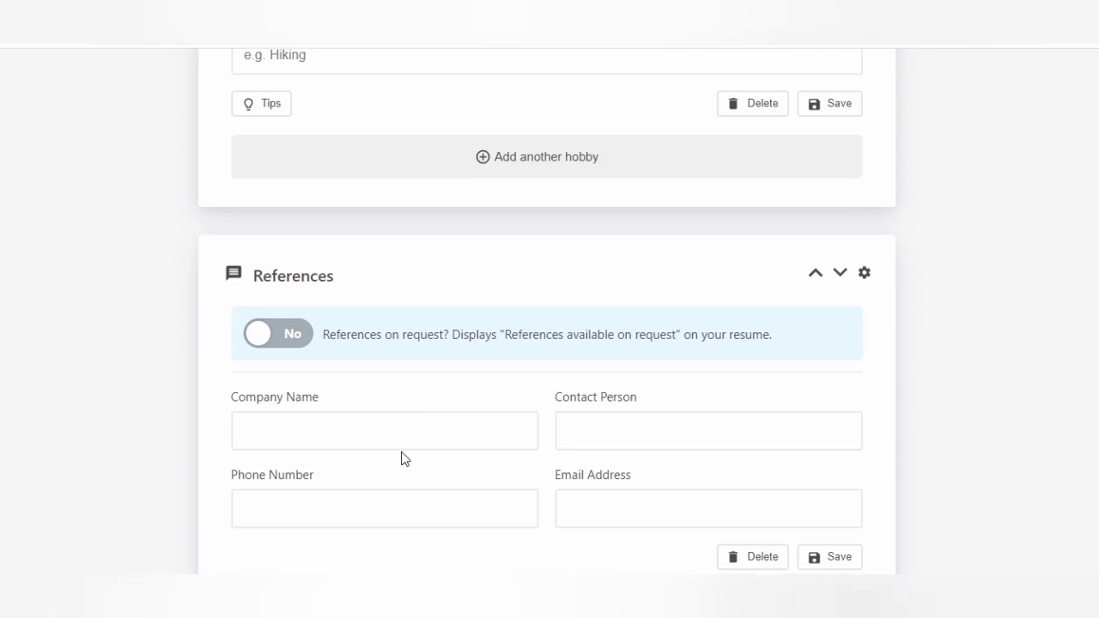
pyautogui.scroll(-2, 403, 458)
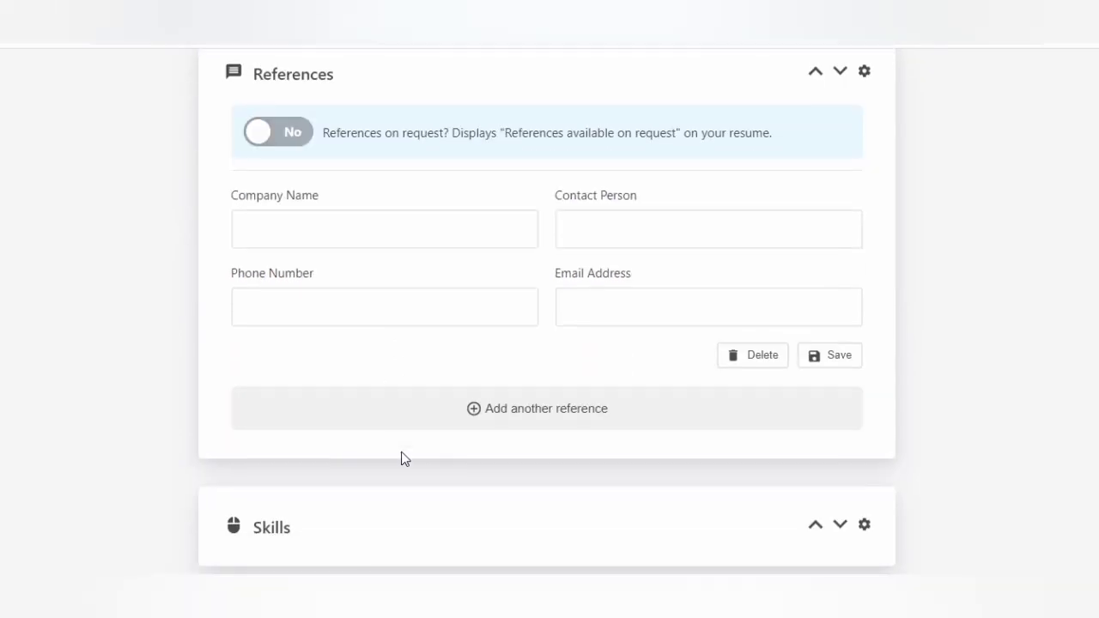
pyautogui.click(290, 131)
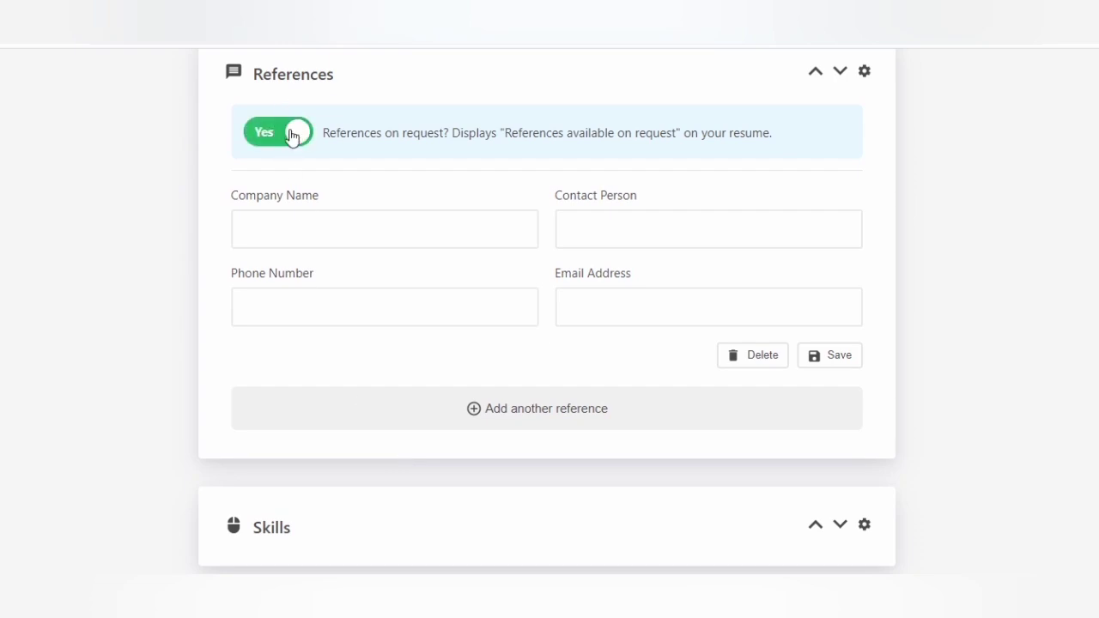
pyautogui.click(268, 133)
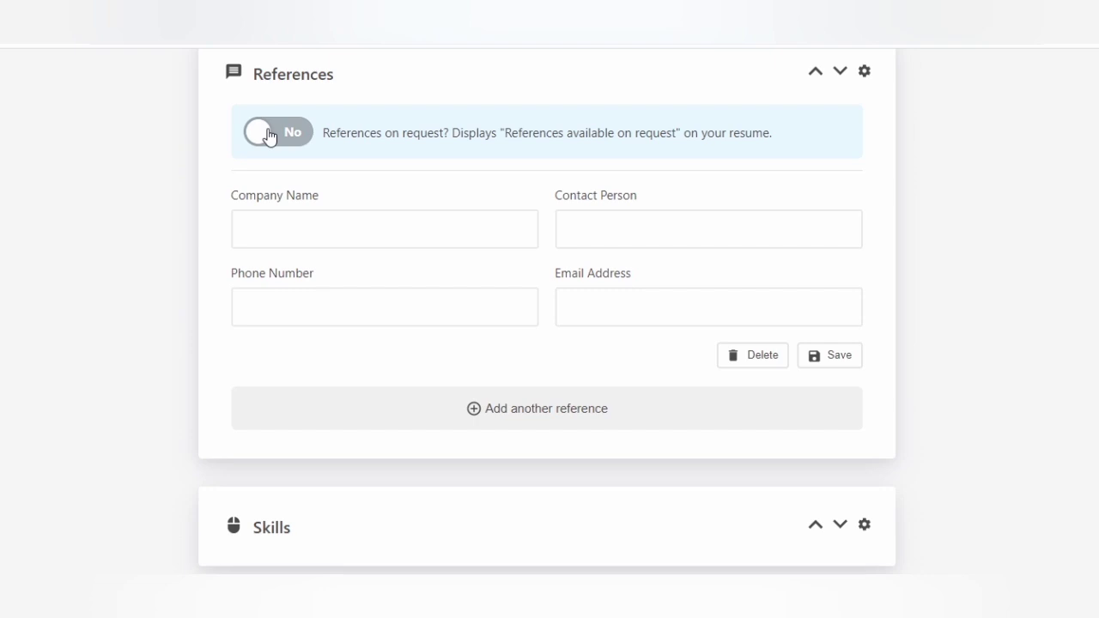
pyautogui.scroll(-5, 381, 312)
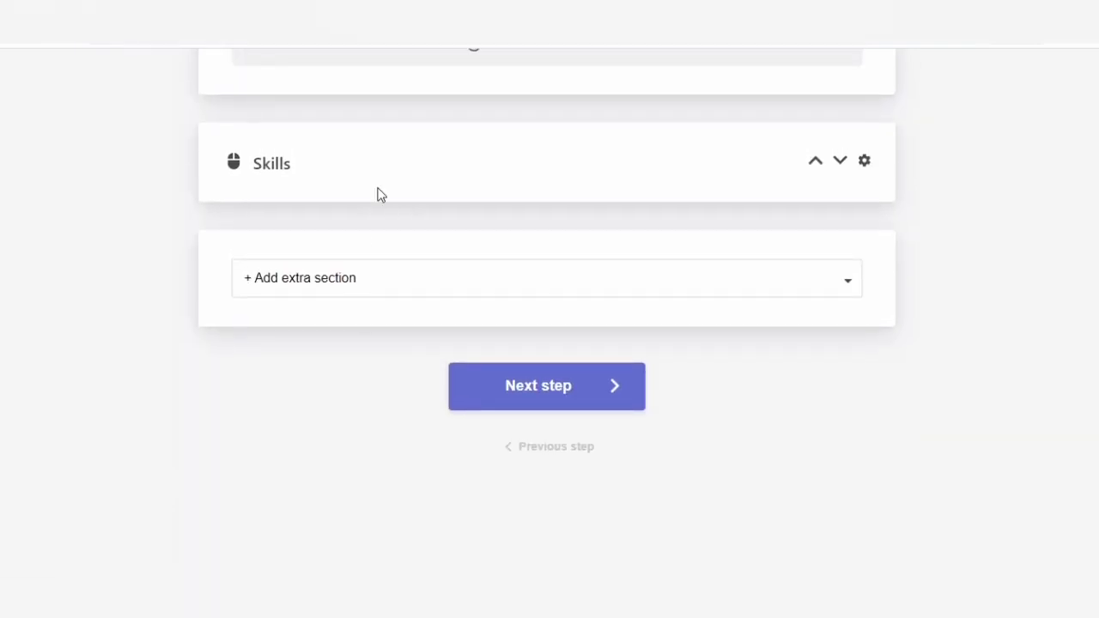
# - Expand Skills and dismiss the Add extra section list without adding a section
pyautogui.click(277, 172)
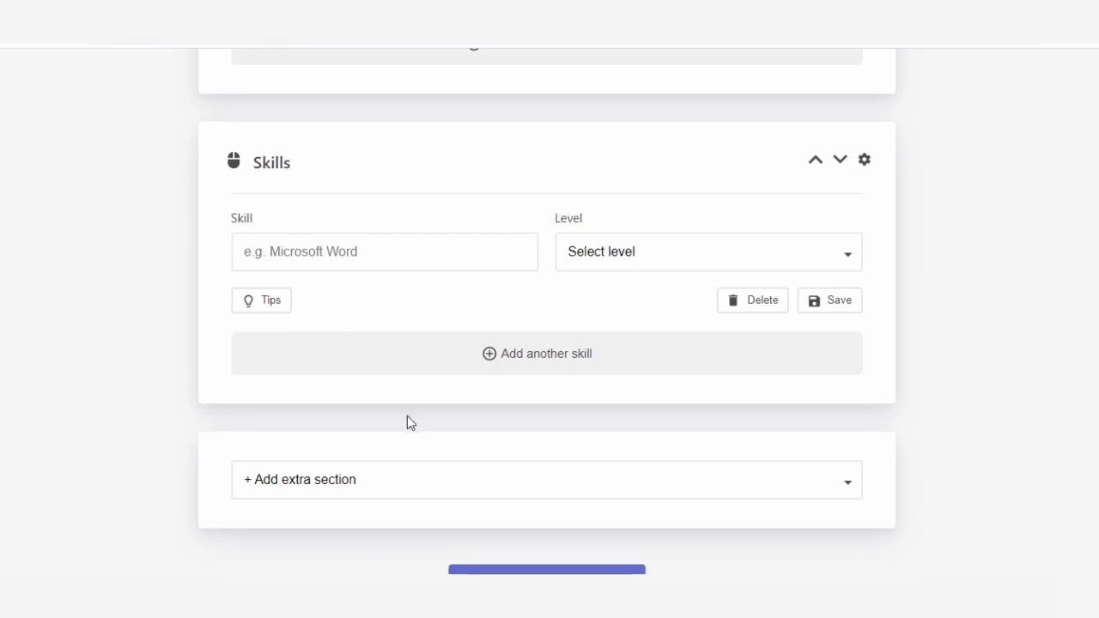
pyautogui.scroll(-3, 407, 419)
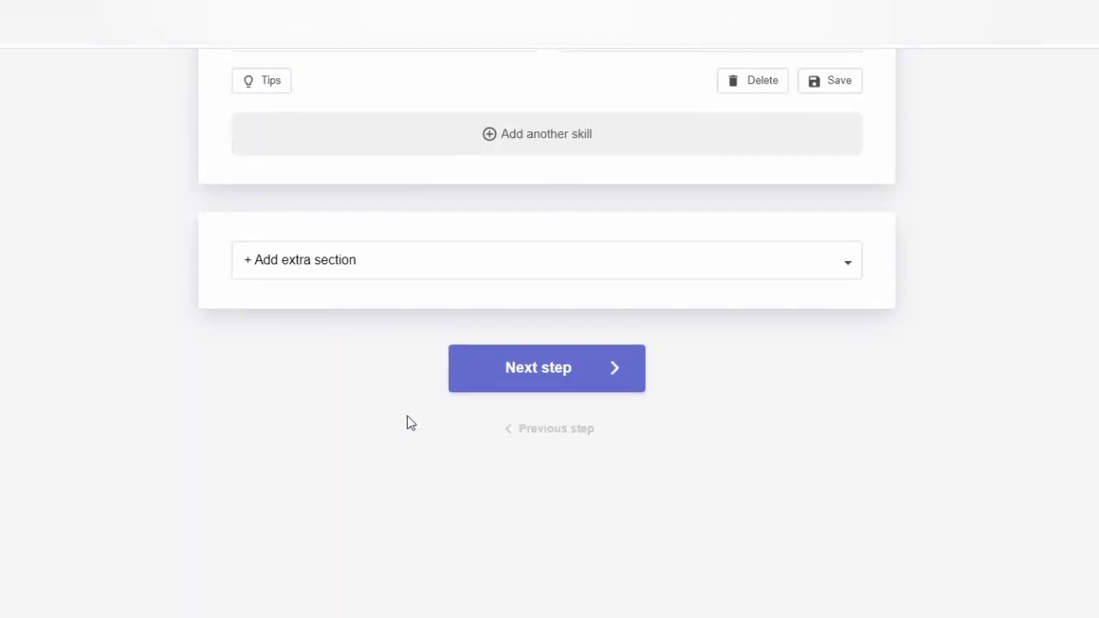
pyautogui.click(334, 277)
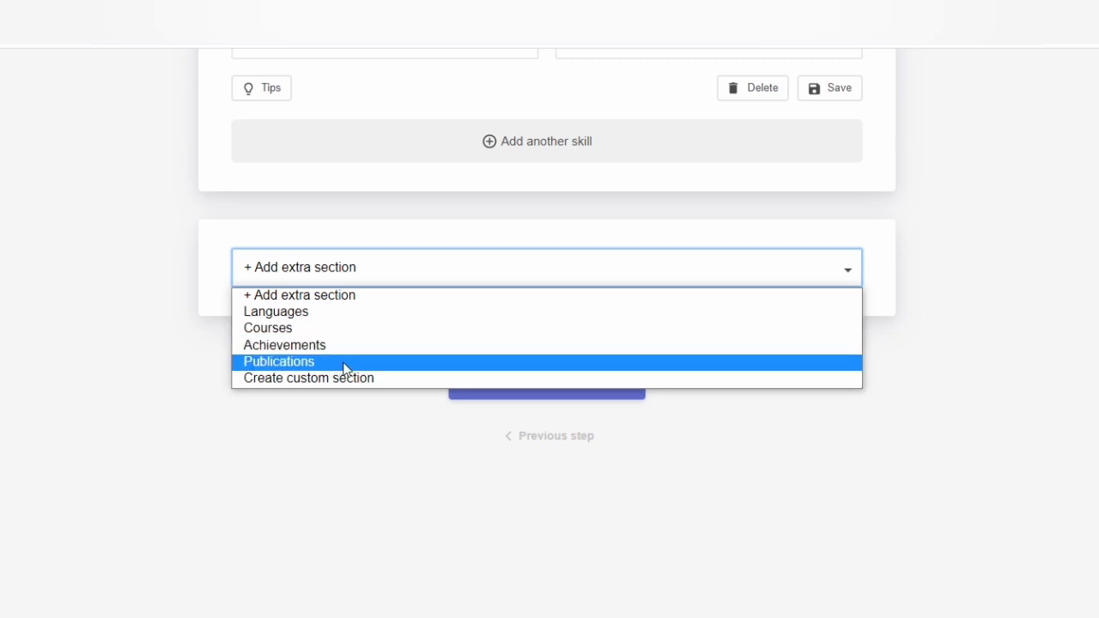
pyautogui.click(362, 416)
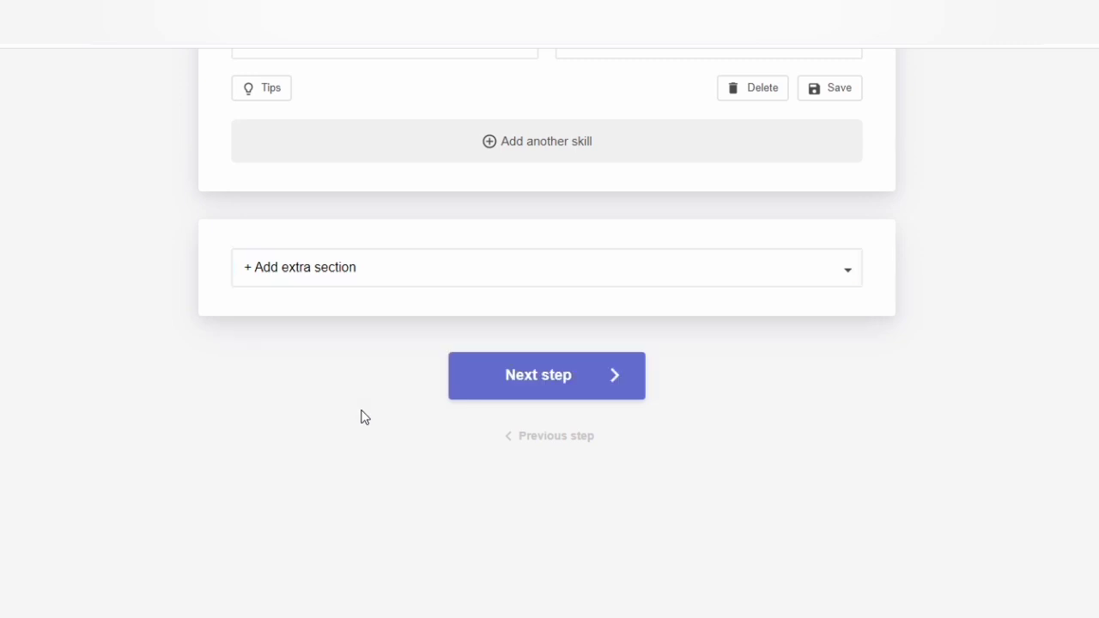
# - Go to template selection and browse the designs, Auckland to Oxford, with Edinburgh selected
pyautogui.click(550, 379)
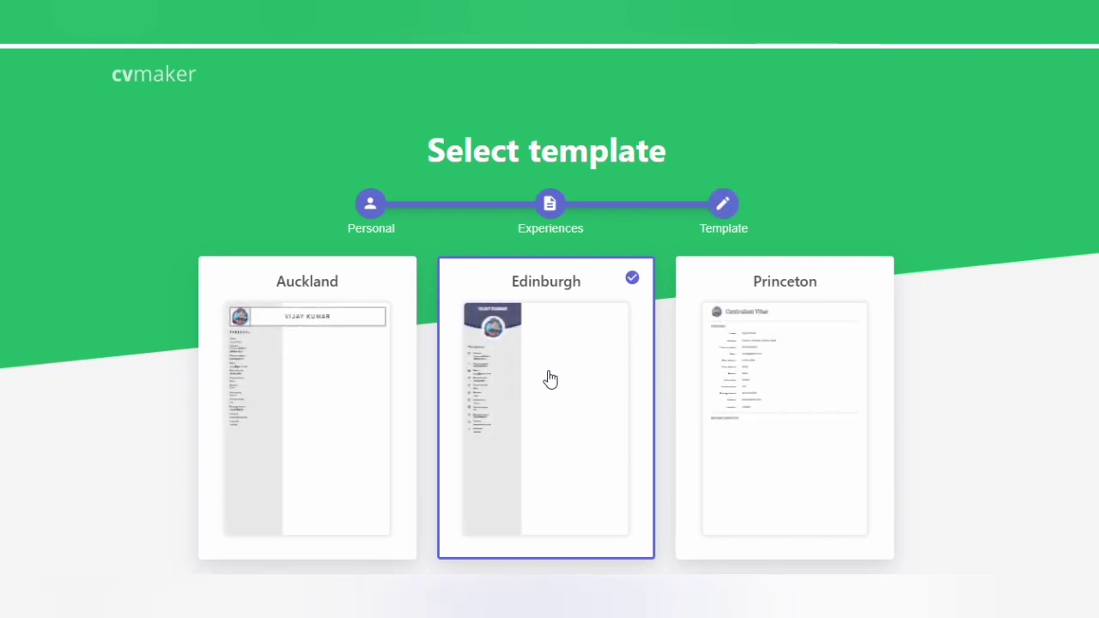
pyautogui.scroll(-2, 562, 402)
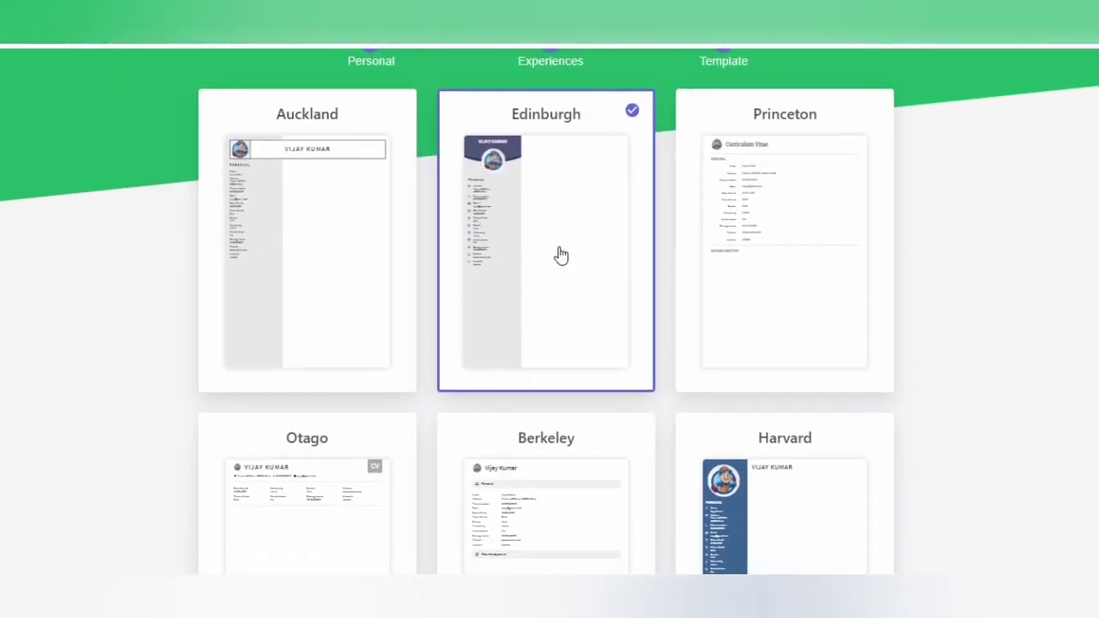
pyautogui.scroll(-1, 558, 254)
pyautogui.scroll(-2, 561, 255)
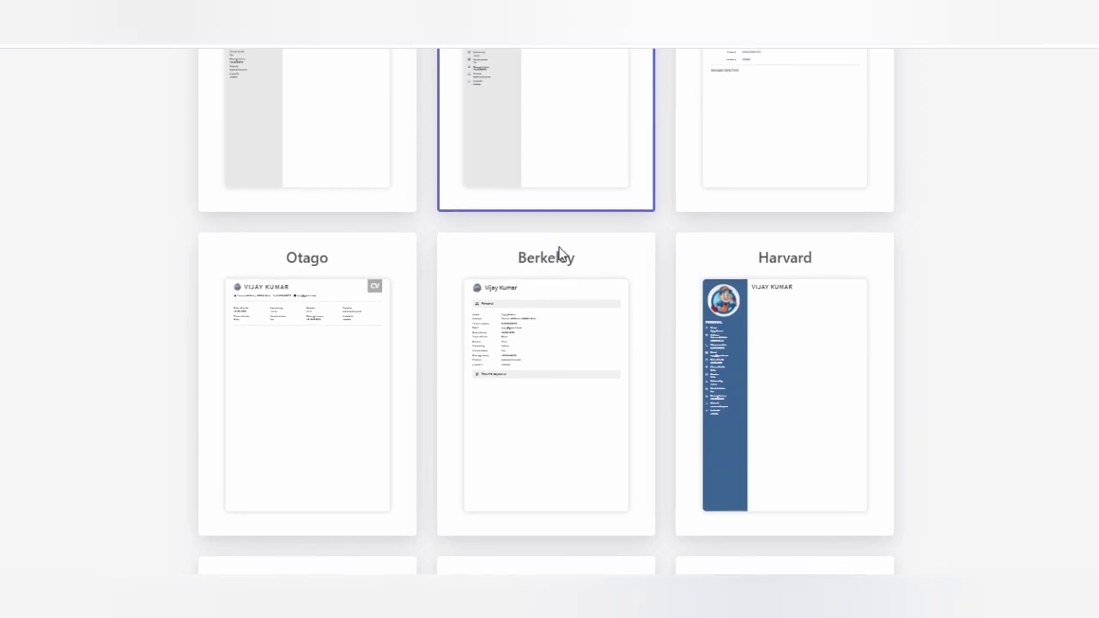
pyautogui.scroll(3, 559, 254)
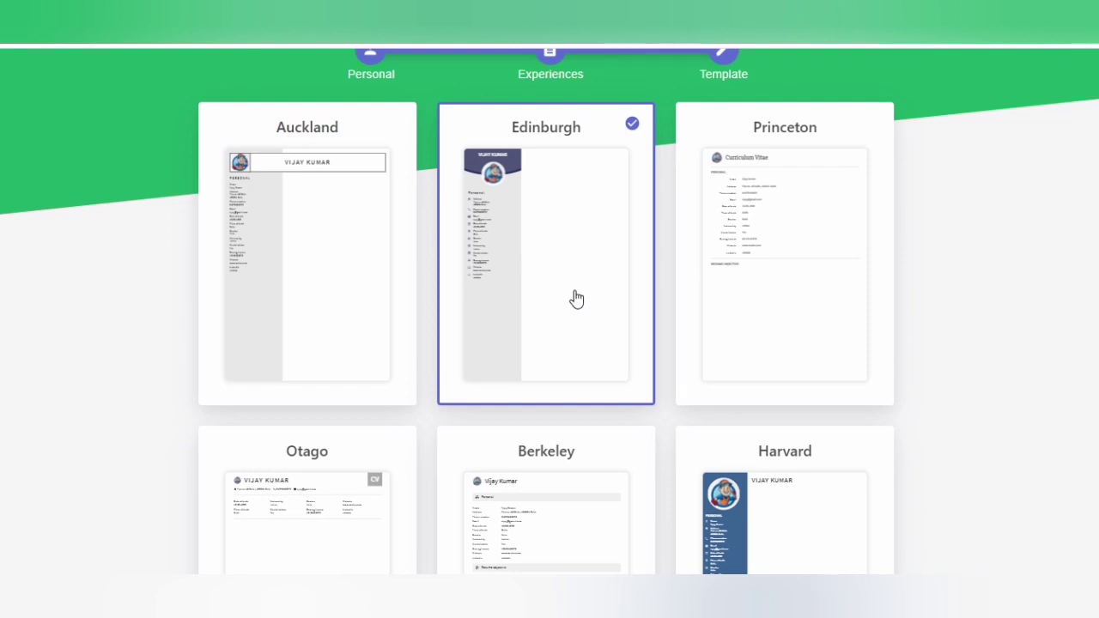
pyautogui.scroll(-5, 576, 299)
pyautogui.scroll(-3, 576, 298)
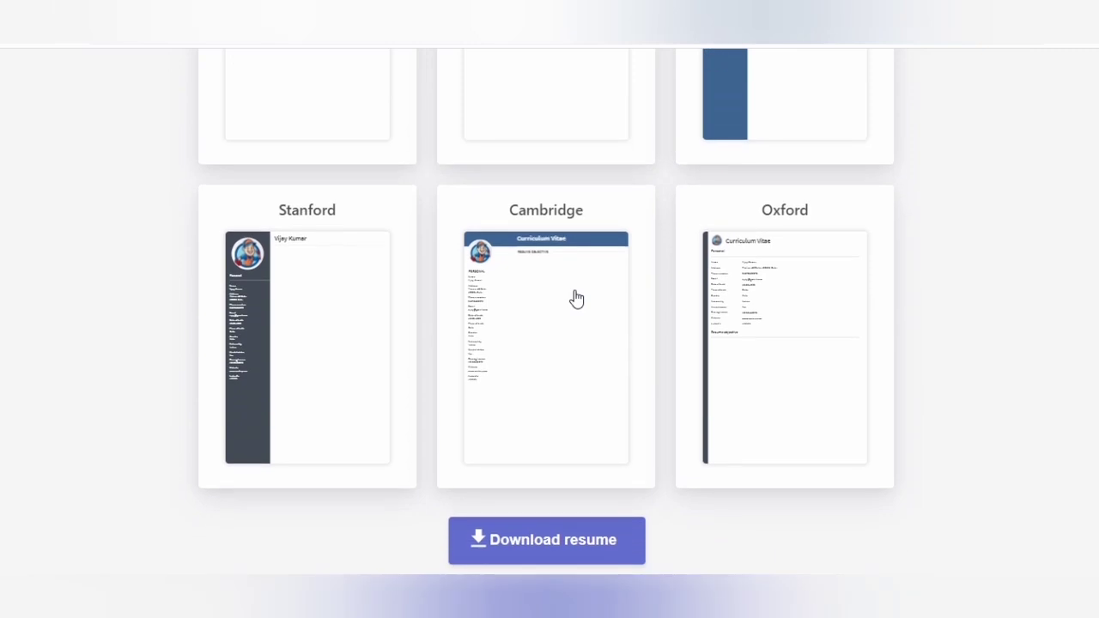
pyautogui.scroll(7, 576, 299)
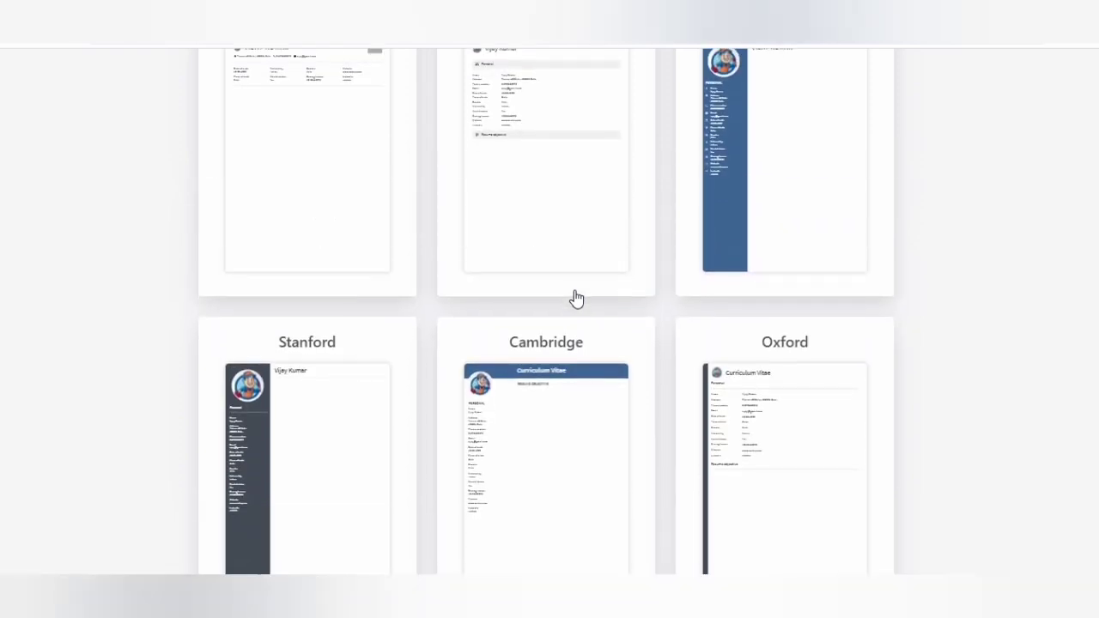
pyautogui.scroll(-5, 576, 299)
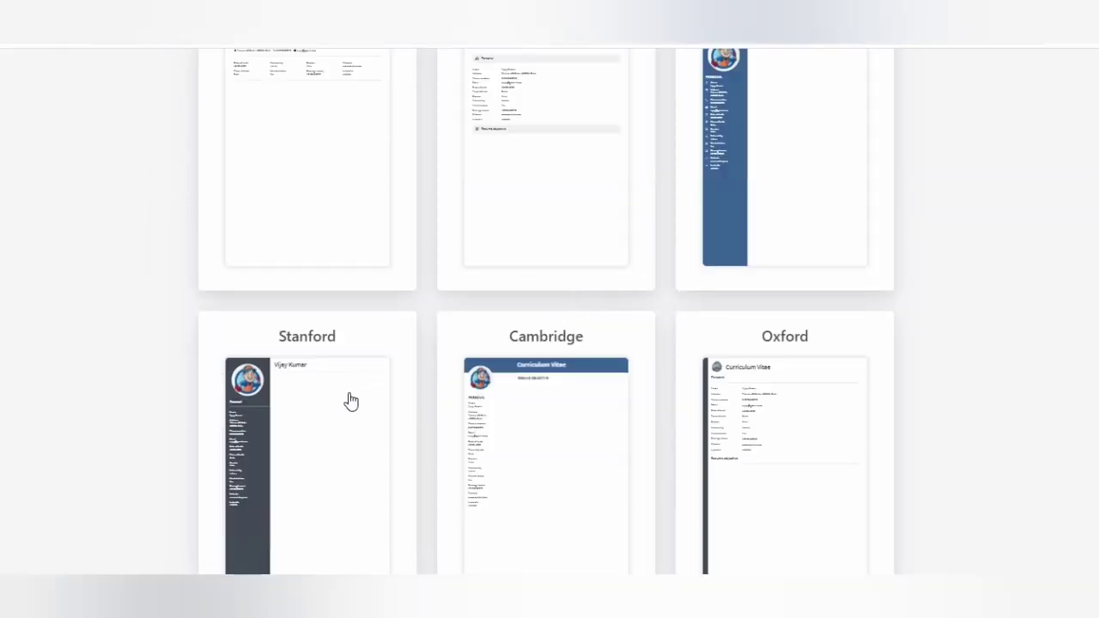
pyautogui.scroll(5, 333, 422)
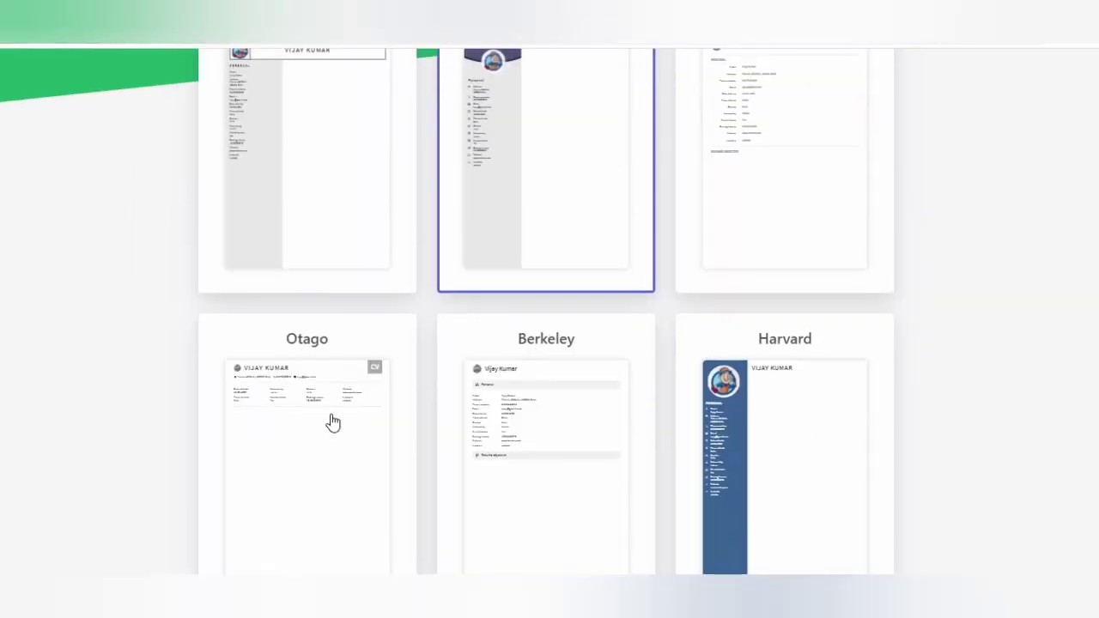
pyautogui.scroll(4, 334, 422)
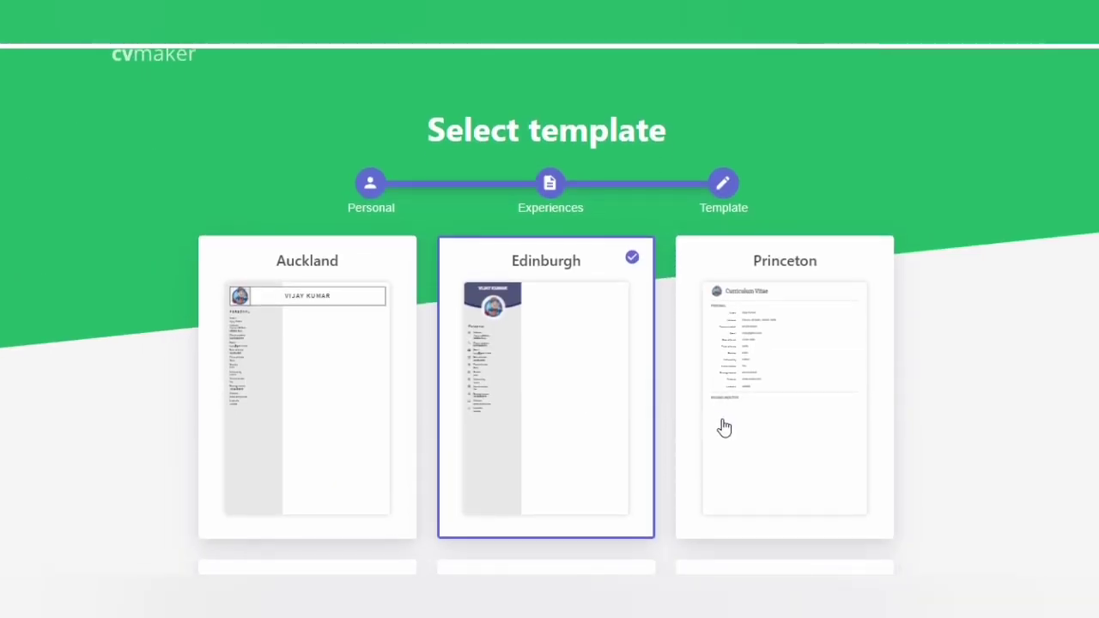
pyautogui.scroll(-10, 724, 427)
pyautogui.scroll(-3, 723, 428)
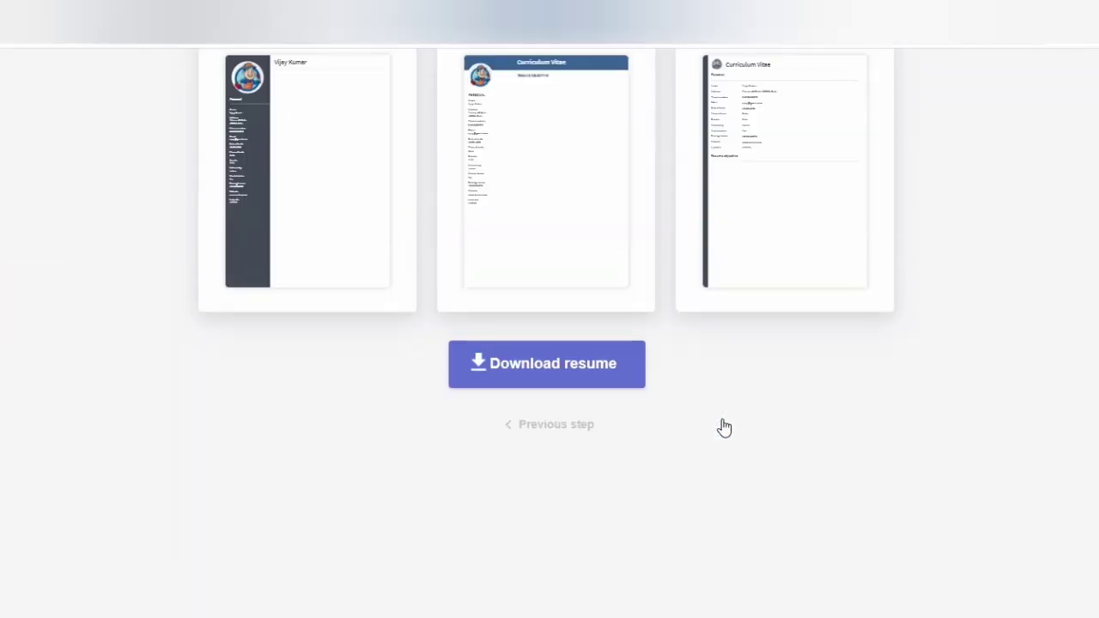
# - Download the resume, reaching the $2.95 card payment page discounted from $19.95
pyautogui.click(576, 363)
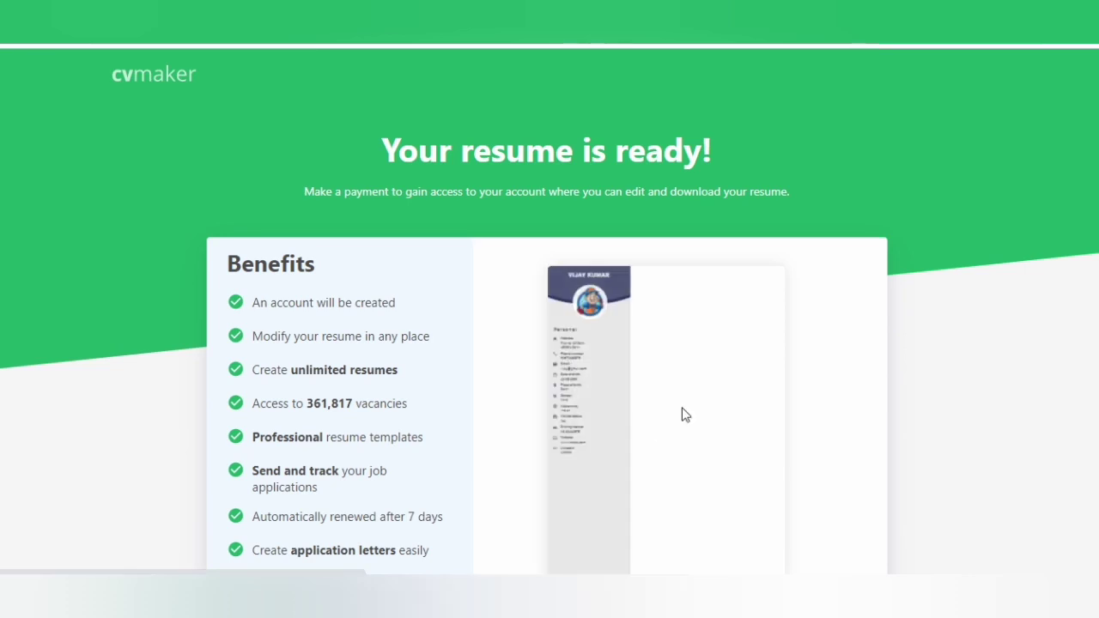
pyautogui.scroll(-3, 692, 419)
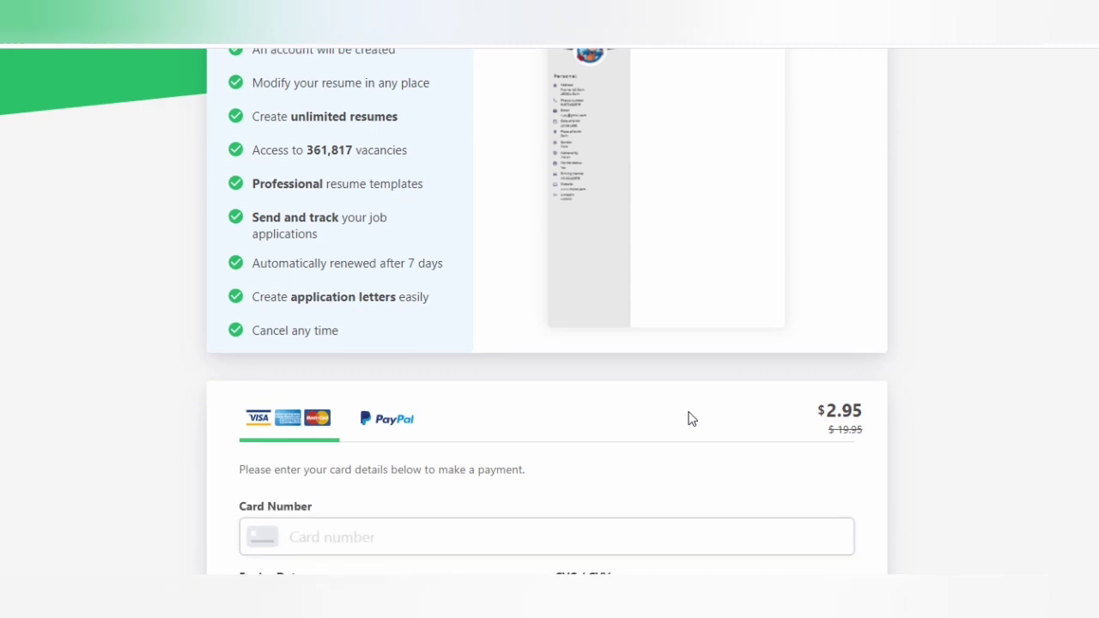
pyautogui.scroll(-2, 692, 418)
pyautogui.scroll(-1, 692, 418)
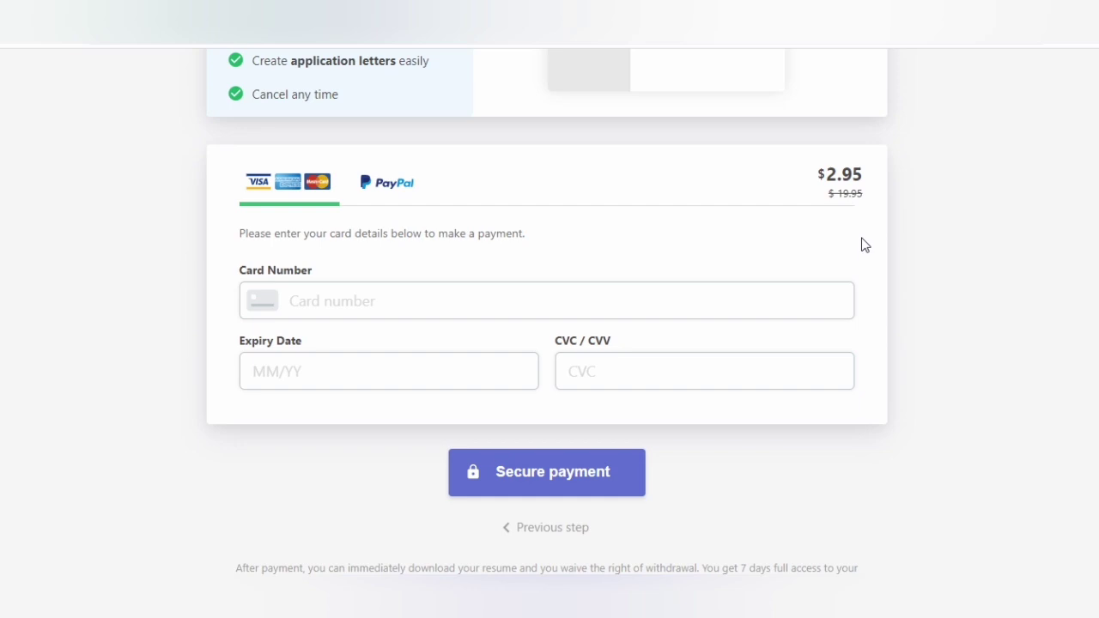
pyautogui.scroll(6, 864, 245)
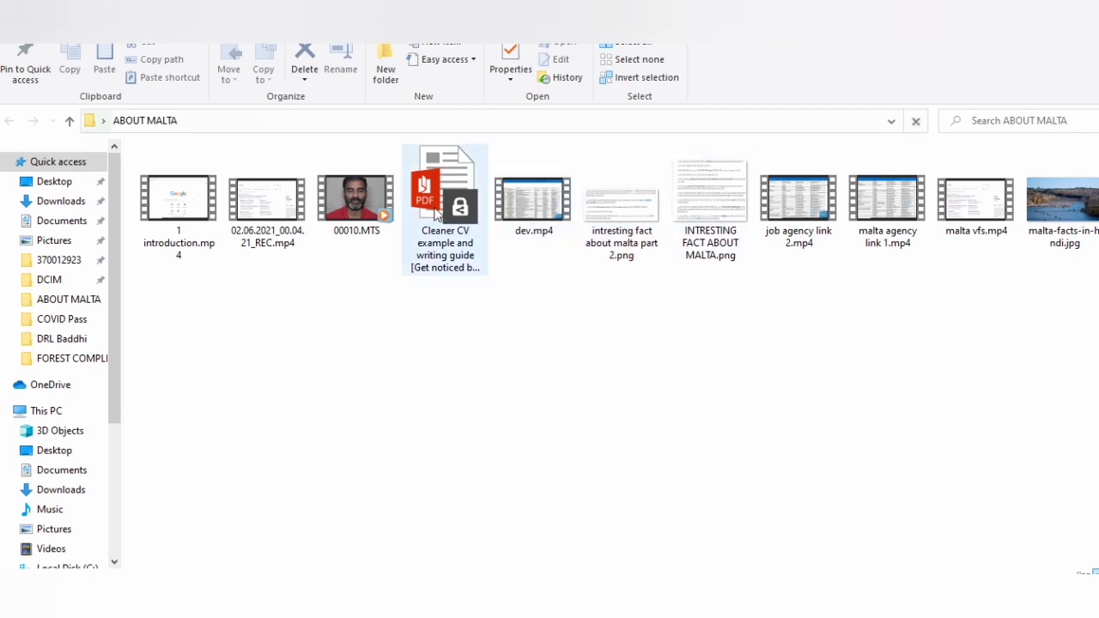
# - Open the Cleaner CV example PDF in Azure Information Protection Viewer and maximize the window
pyautogui.click(436, 213)
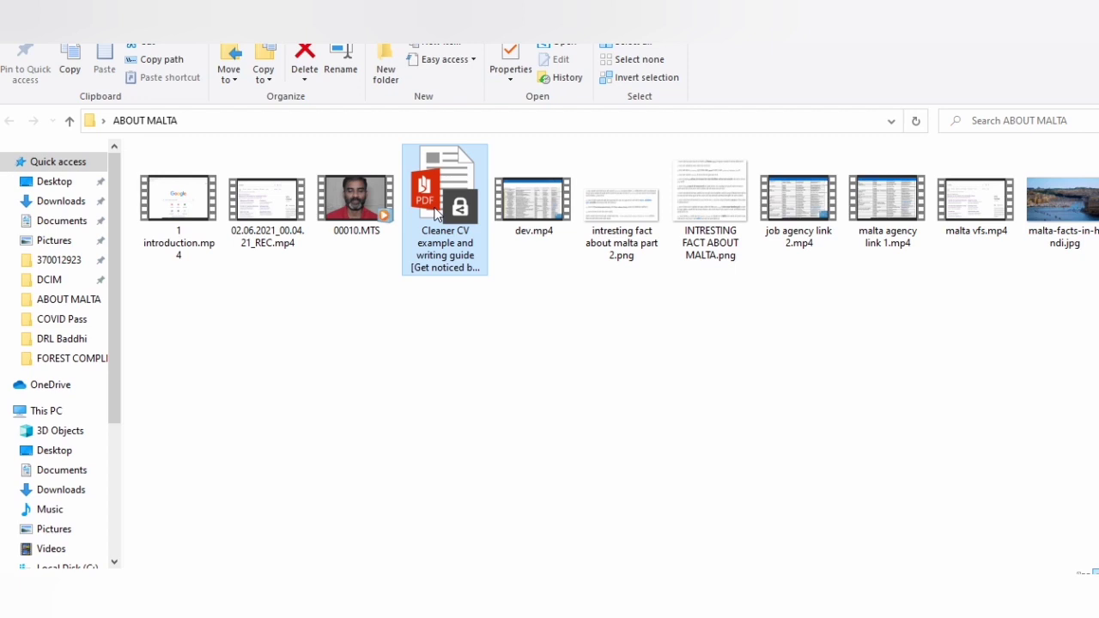
pyautogui.doubleClick(434, 215)
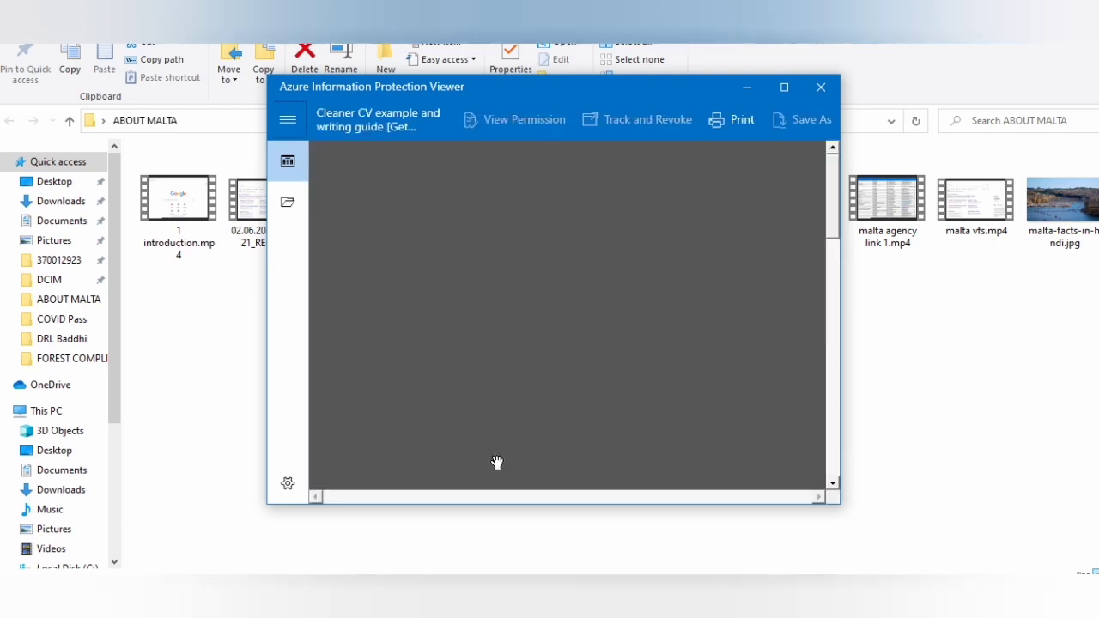
pyautogui.click(784, 87)
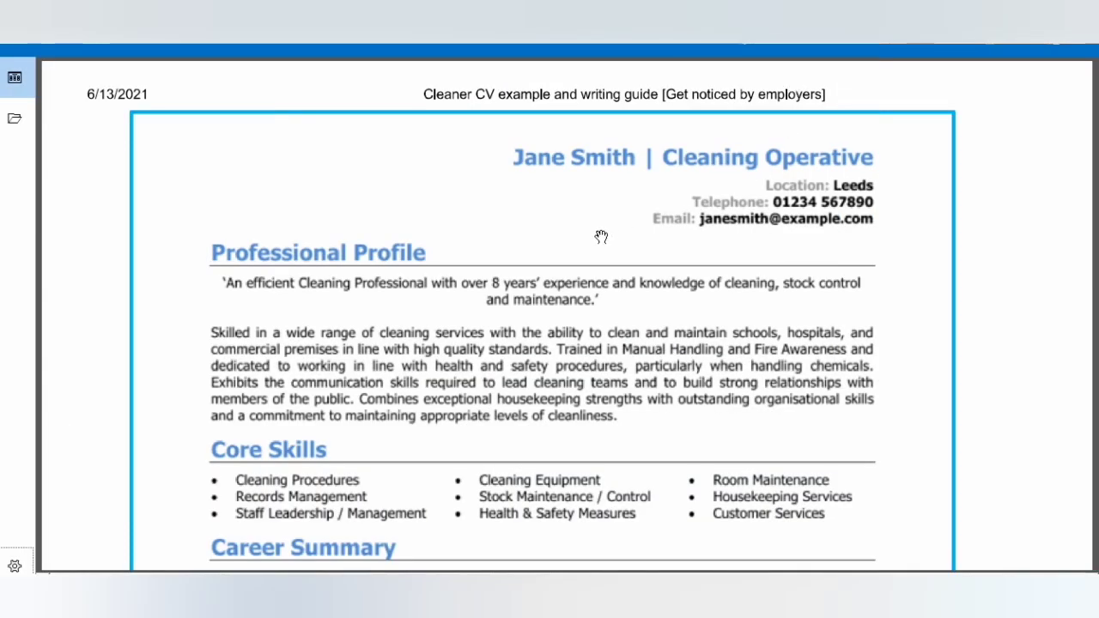